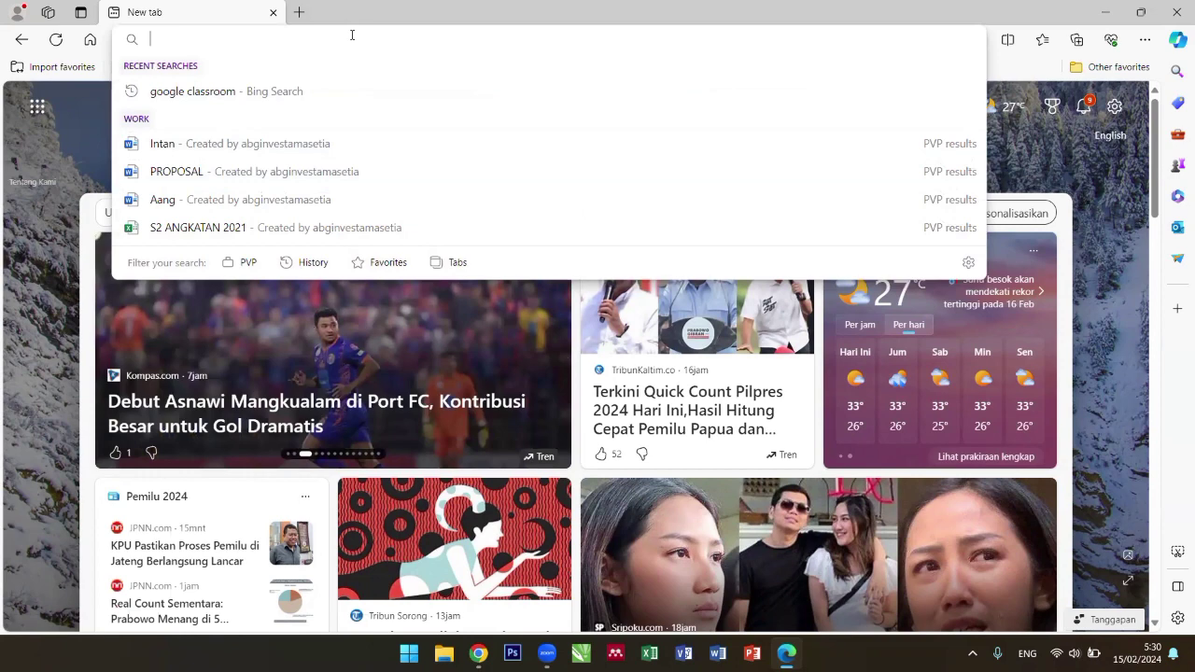
Search the web for google classroom and open the Google Classroom result.
type("goog")
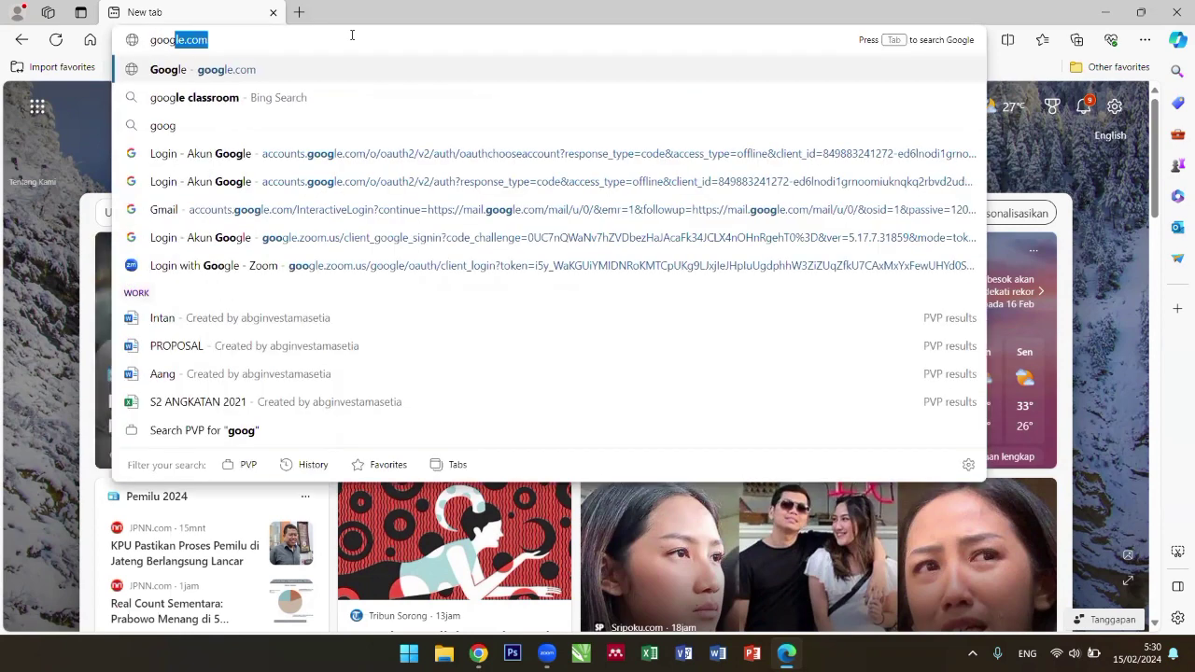
type("le classro")
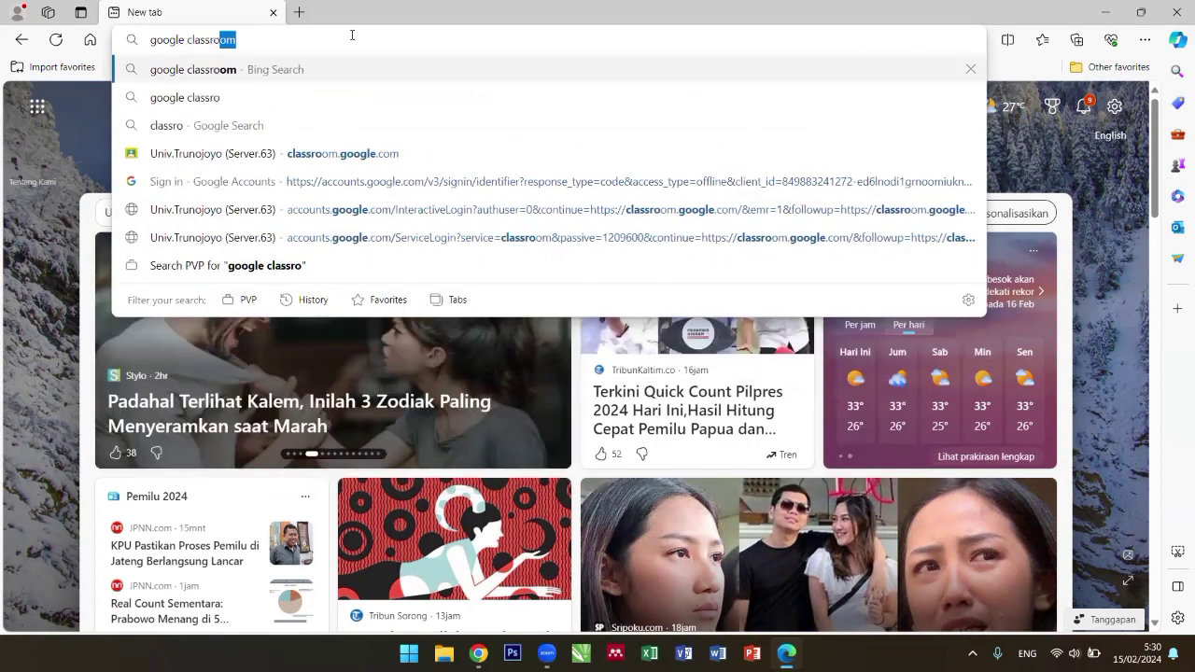
key("Return")
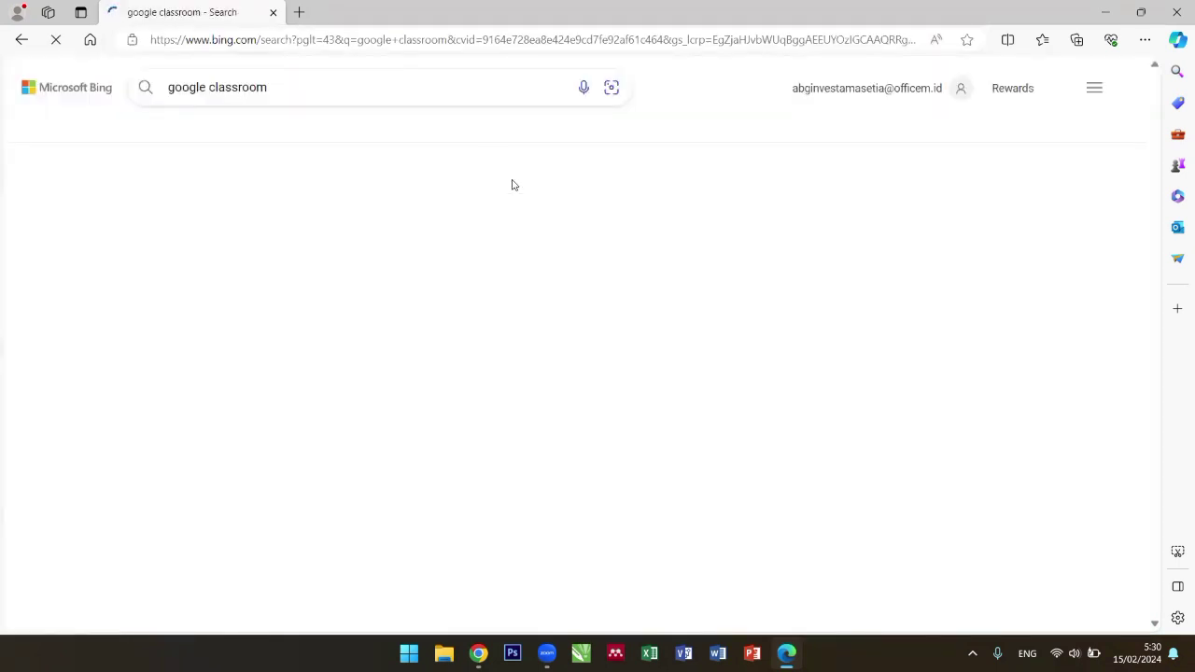
left_click(259, 228)
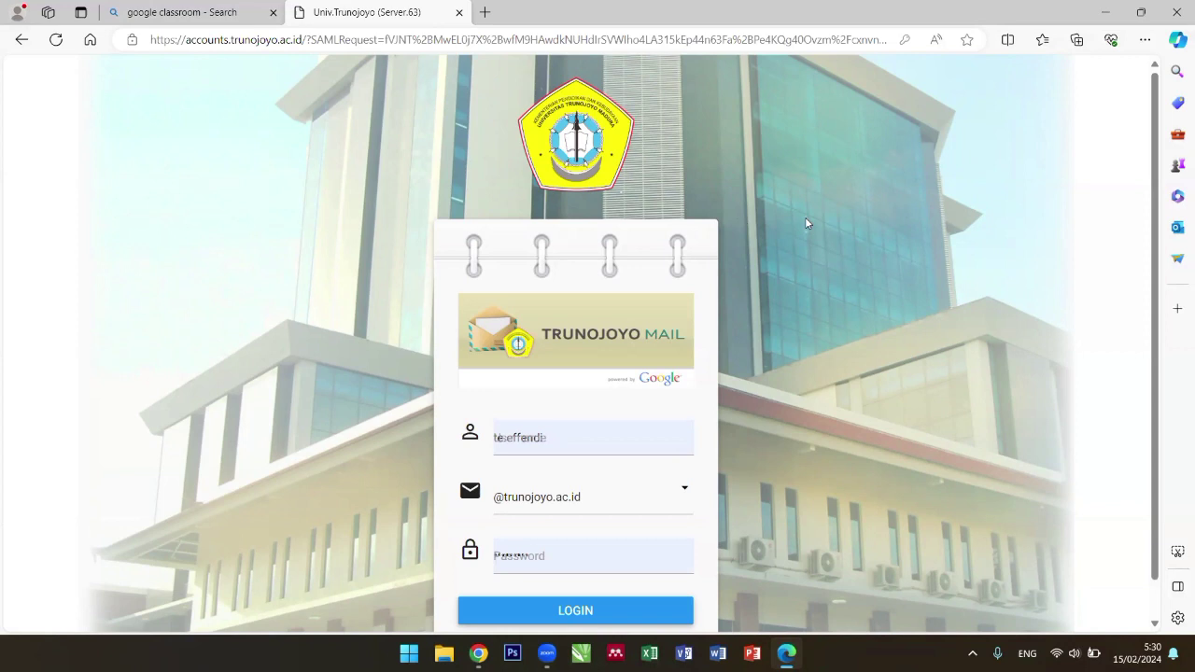
scroll(807, 222, "down", 1)
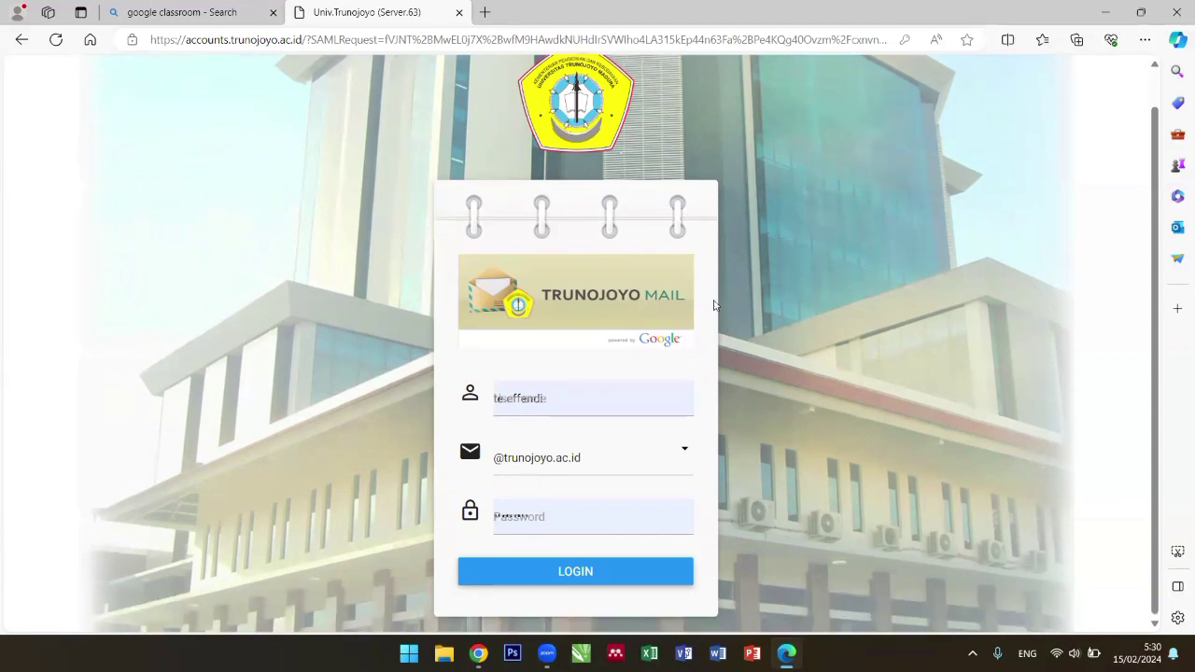
left_click(568, 397)
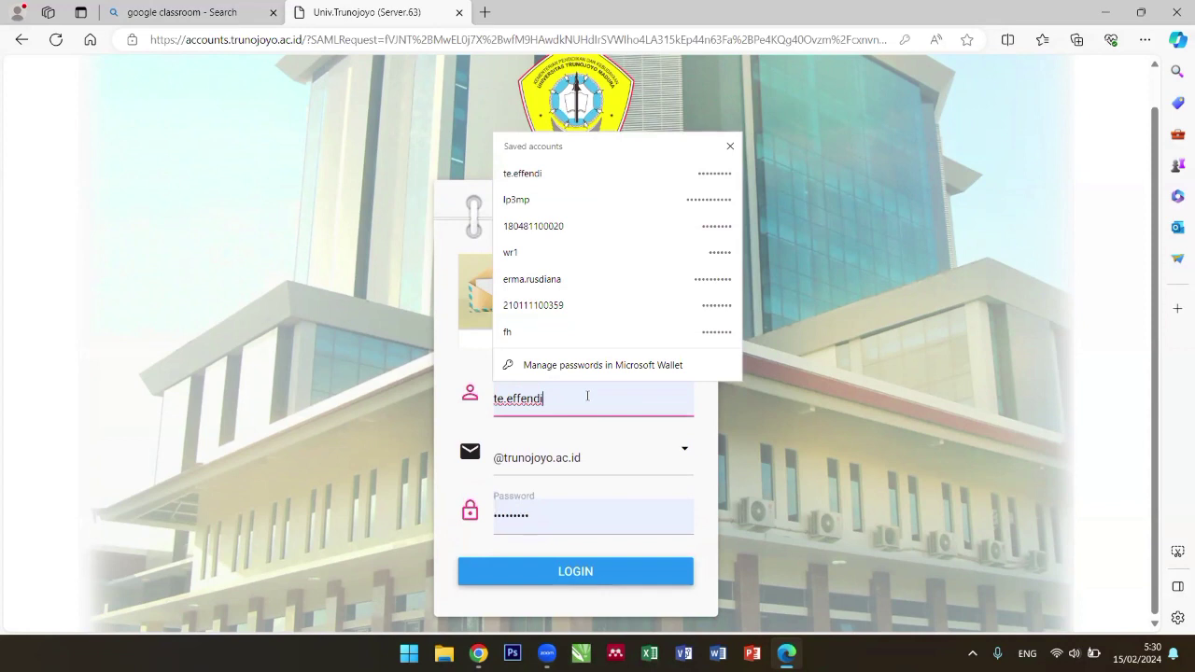
left_click(589, 572)
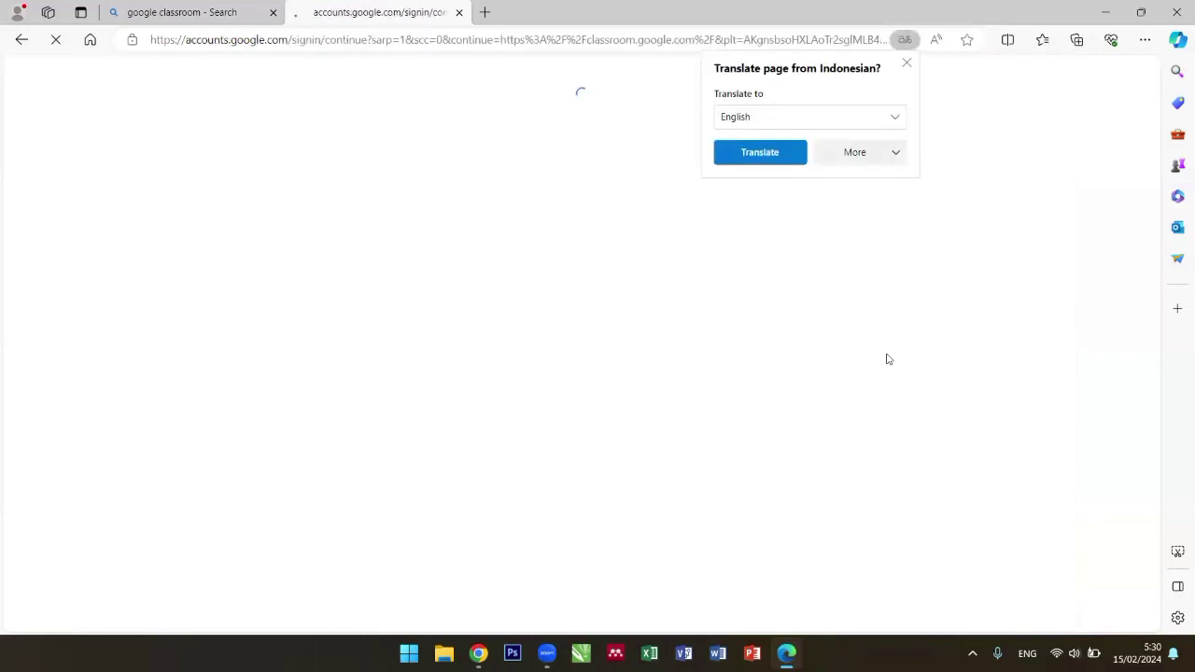
left_click(906, 64)
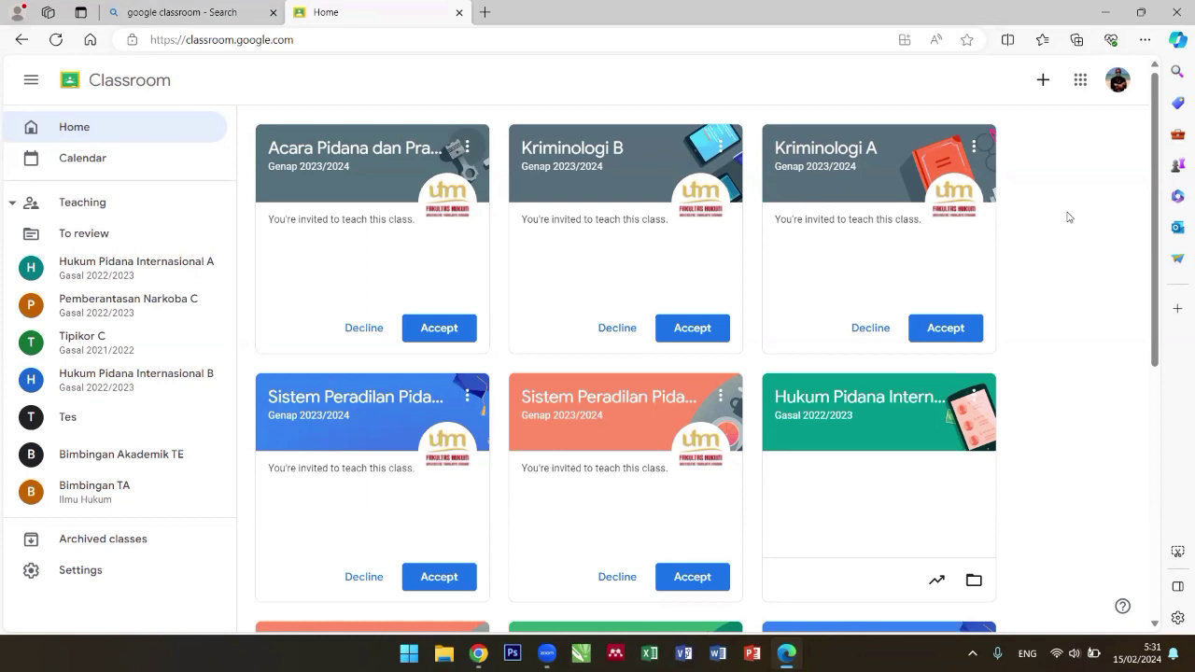
Accept the Genap 2023/2024 teaching invitations for Acara Pidana dan Praktik E, Kriminologi B and A, and Sistem Peradilan Pidana B and C.
scroll(1069, 217, "down", 1)
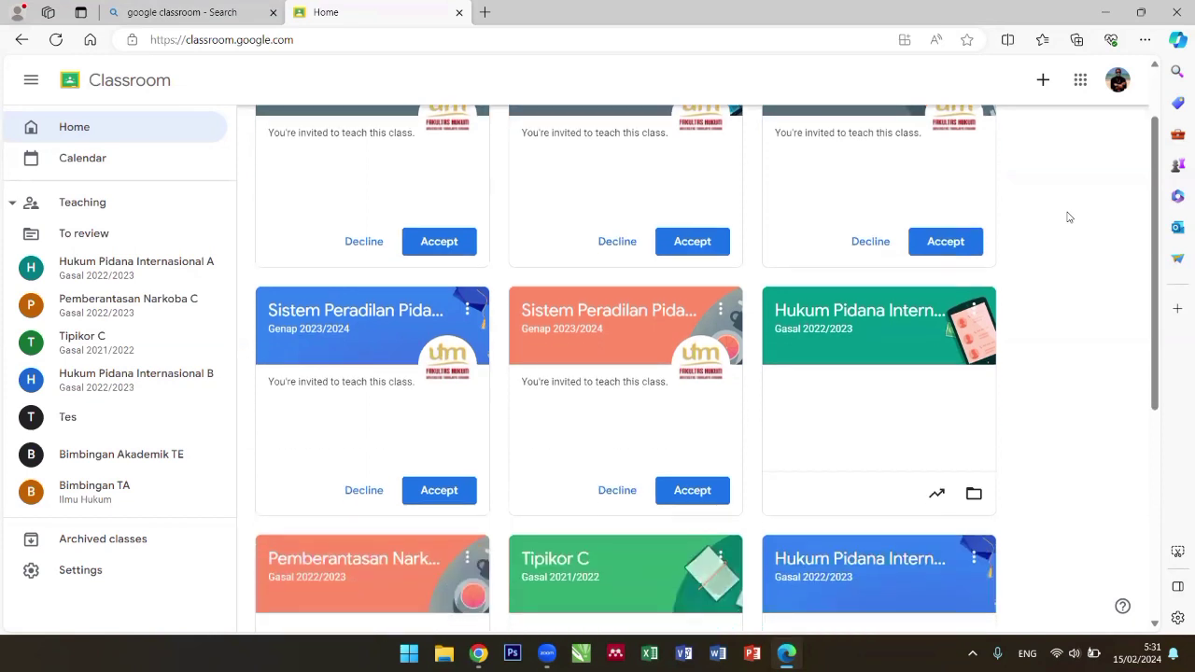
scroll(933, 224, "up", 1)
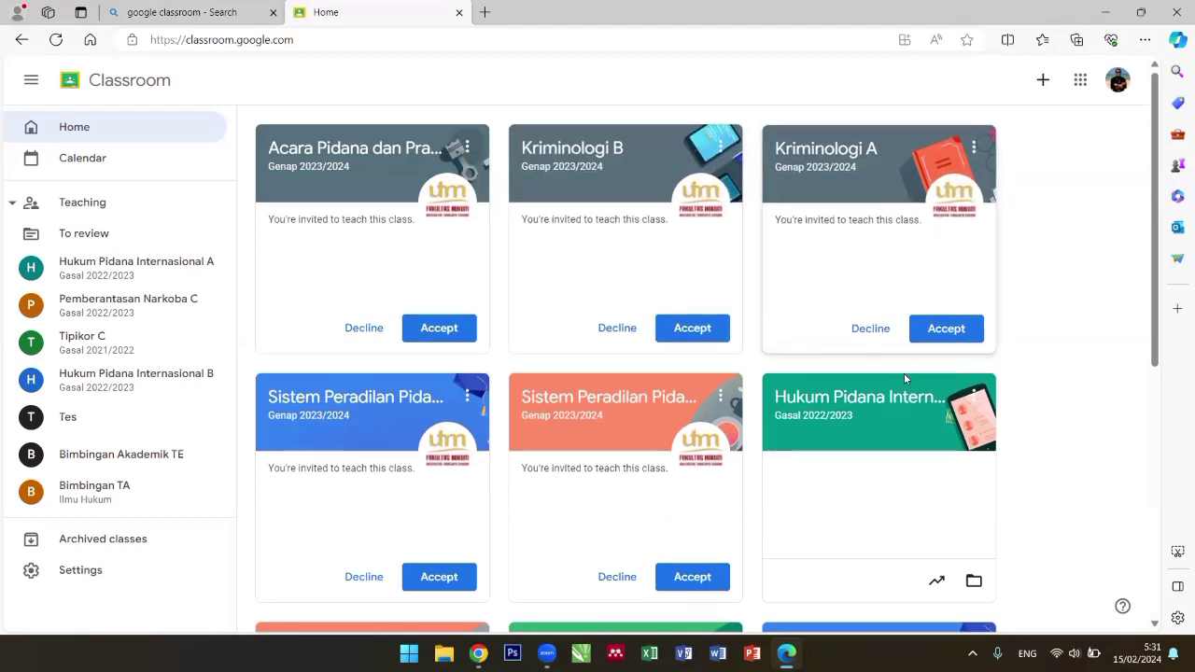
left_click(456, 330)
left_click(690, 330)
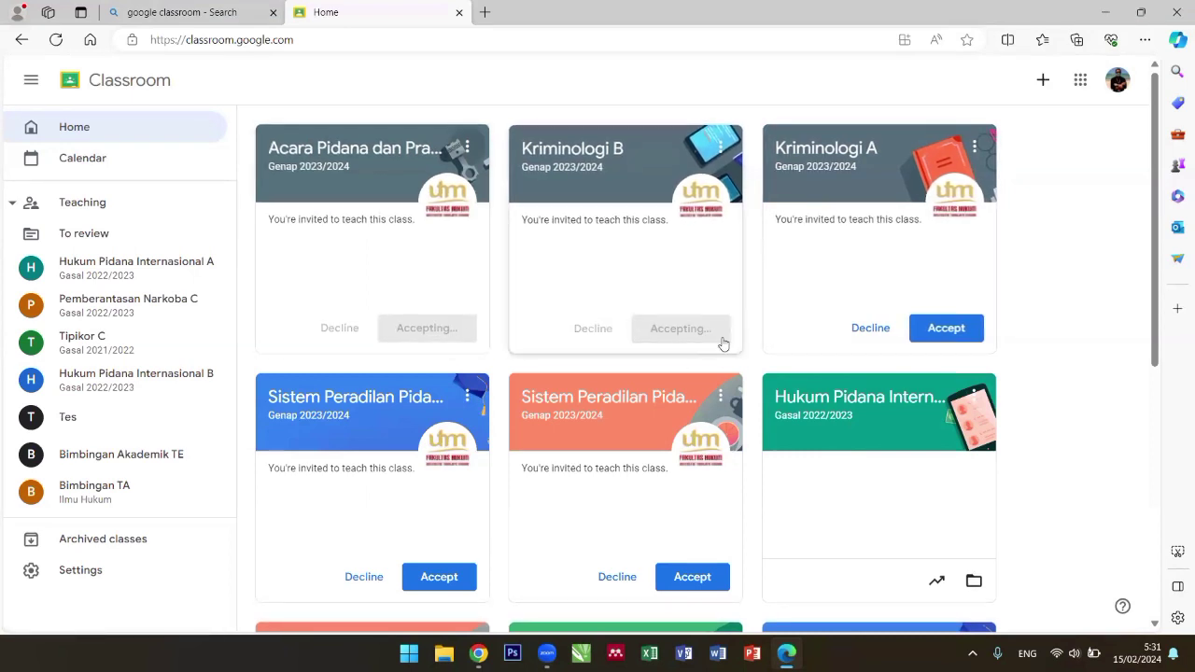
left_click(946, 330)
left_click(698, 577)
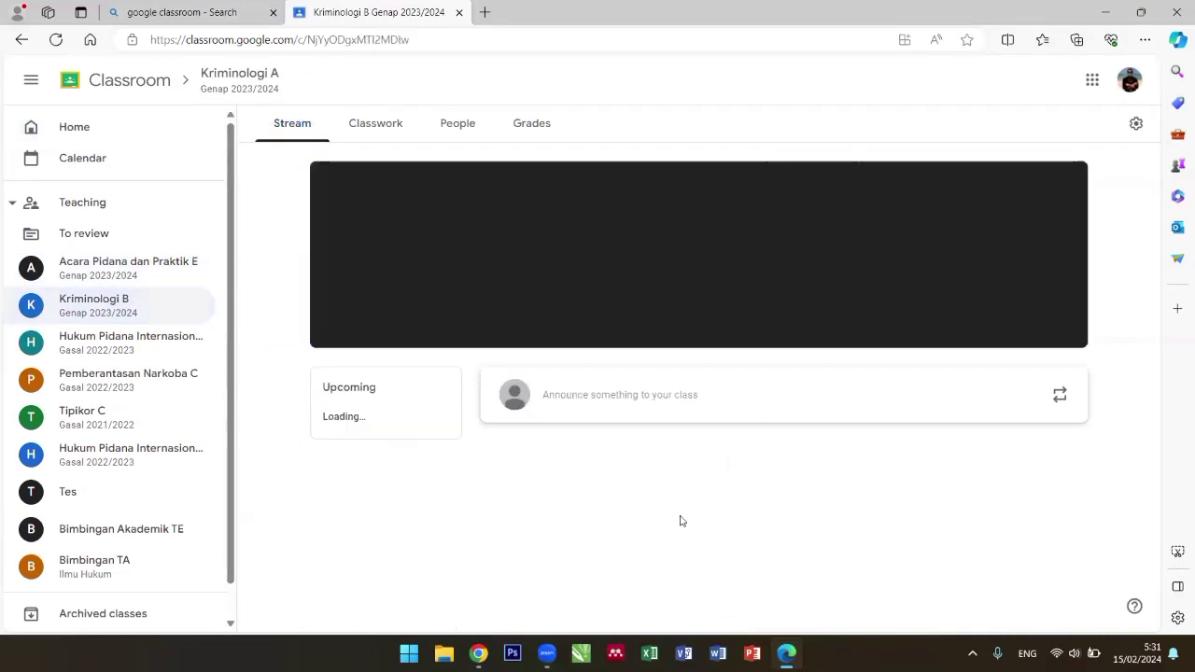
left_click(78, 128)
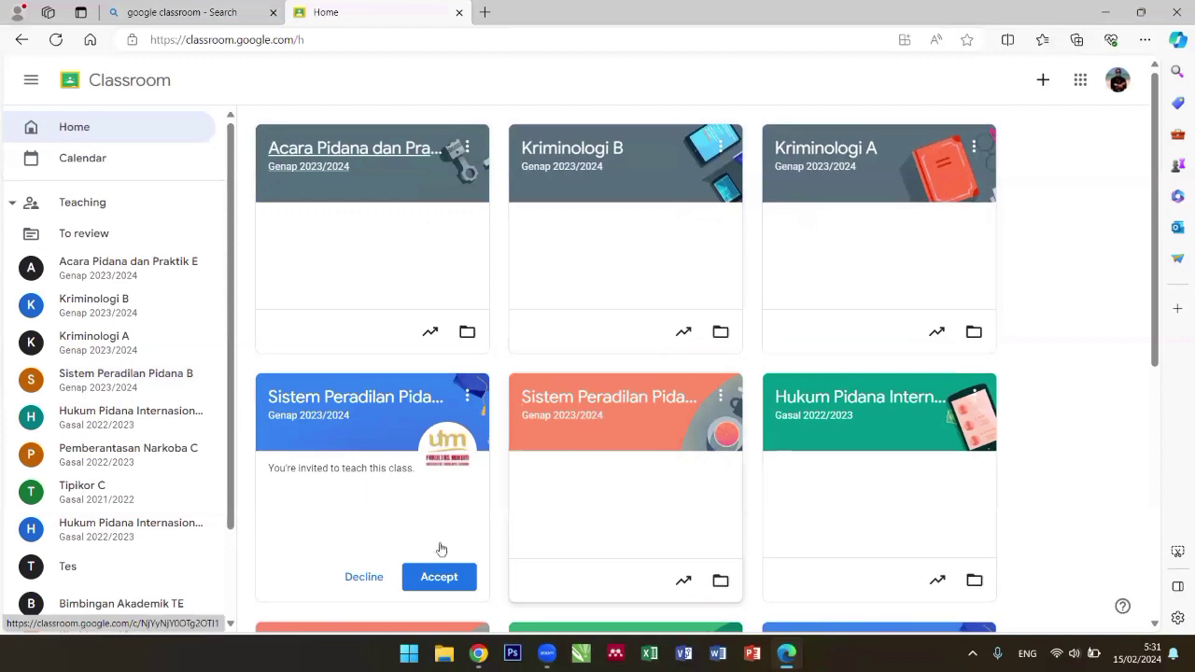
left_click(435, 578)
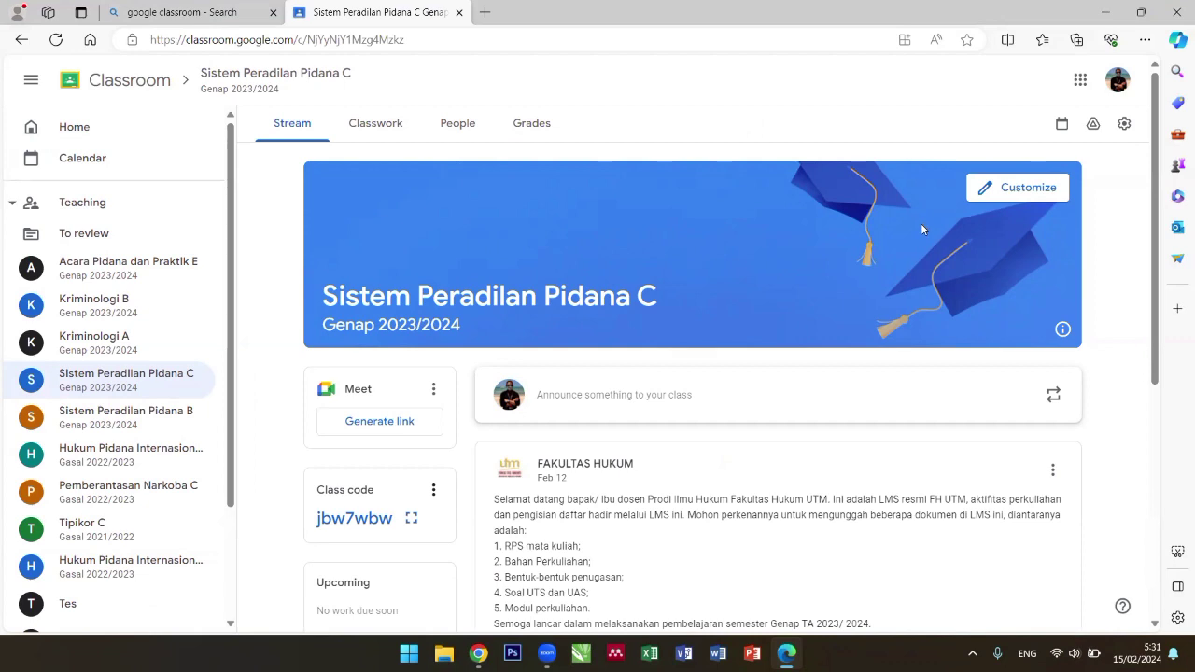
Review the Fakultas Hukum announcements and attached forms in the Sistem Peradilan Pidana C stream.
scroll(920, 224, "down", 5)
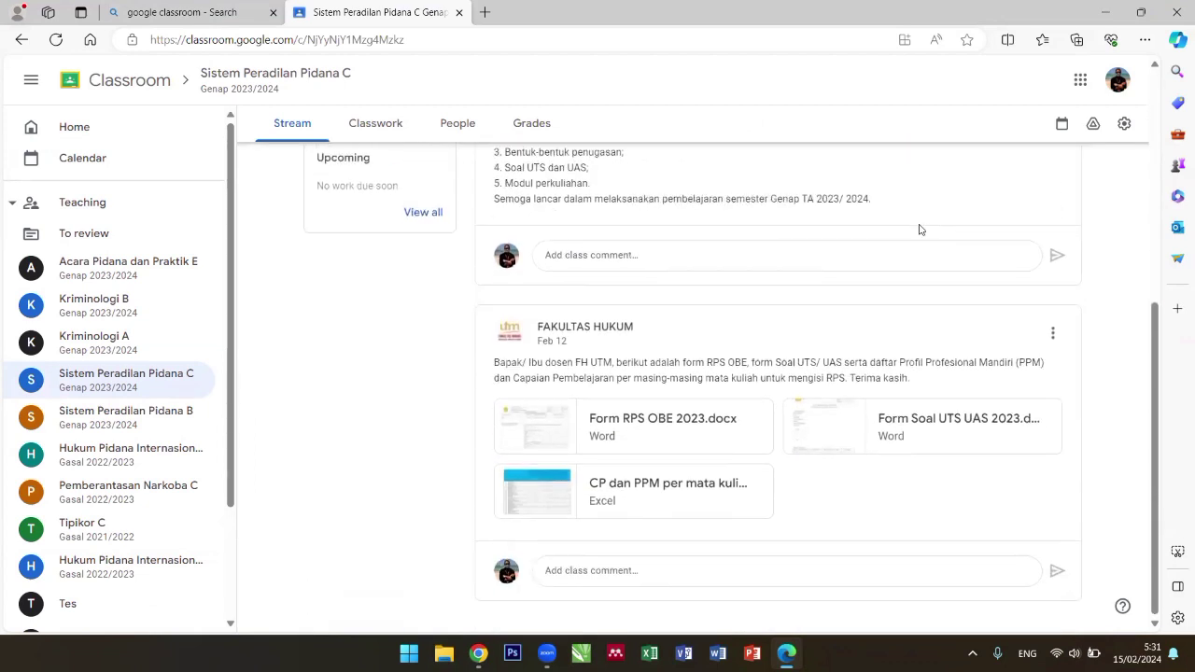
scroll(919, 229, "up", 3)
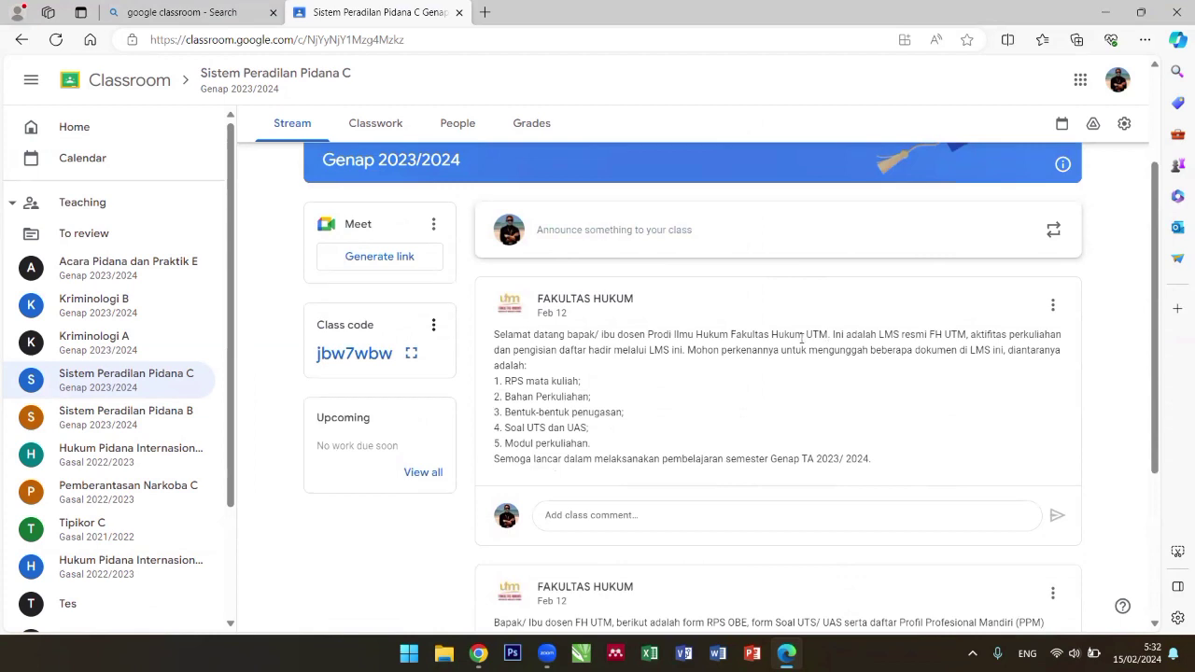
scroll(786, 345, "up", 1)
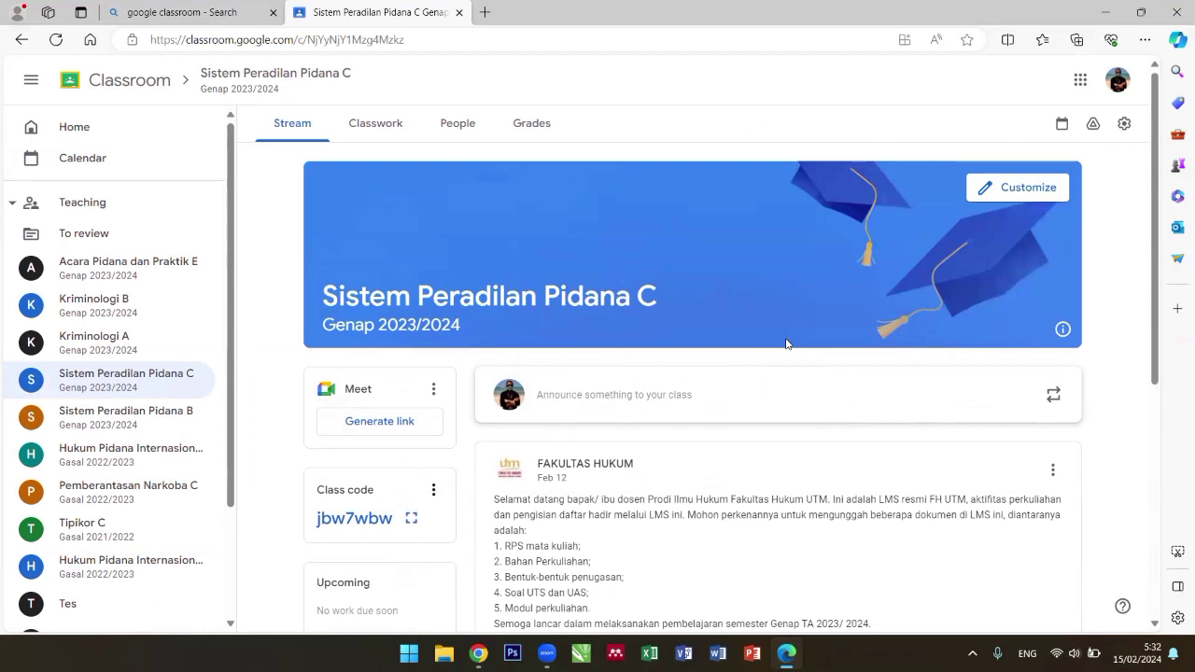
scroll(786, 345, "down", 4)
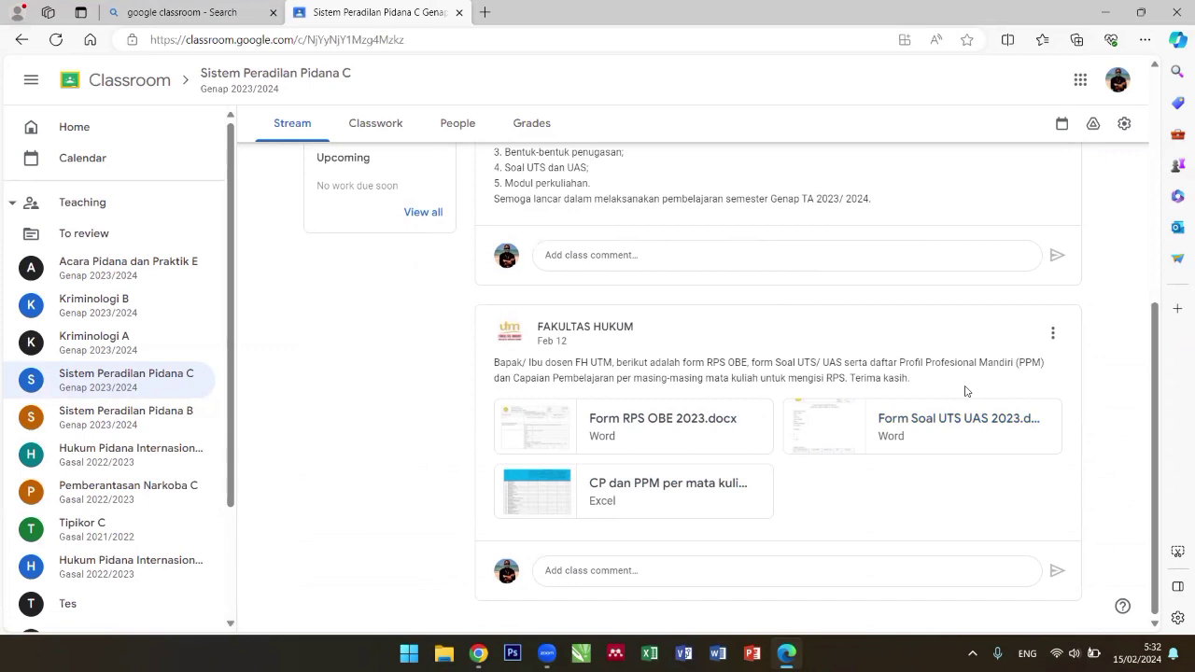
scroll(966, 391, "up", 5)
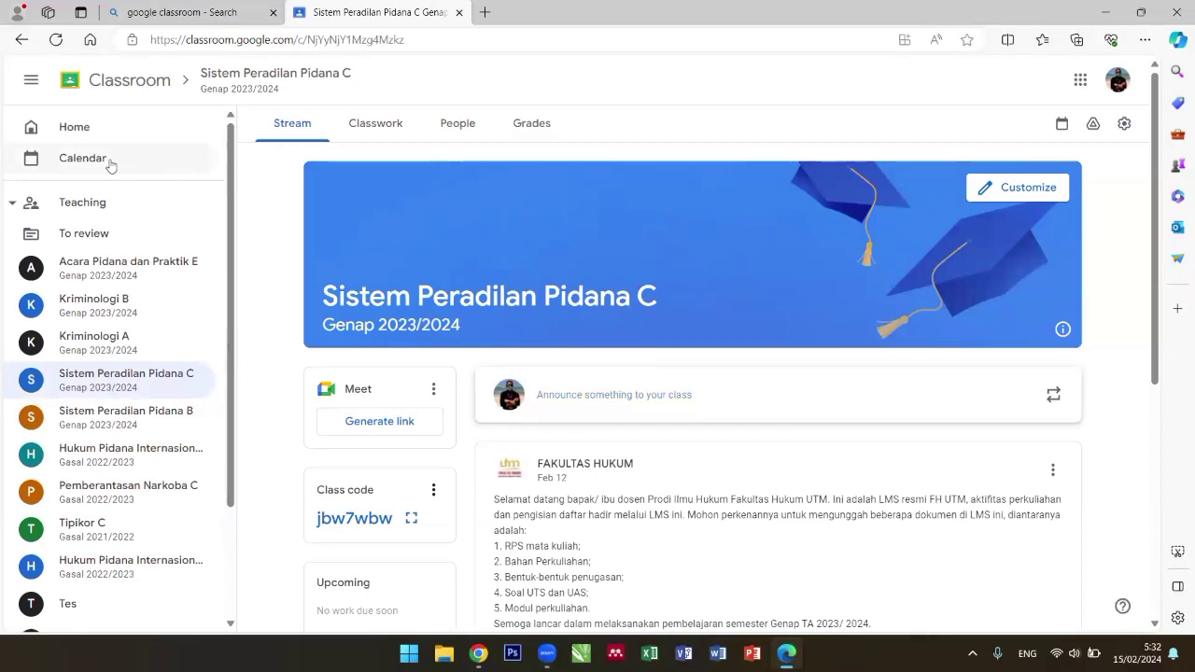
Return to the class overview and open the Hukum Pidana Internasional B class, Gasal 2022/2023.
left_click(92, 138)
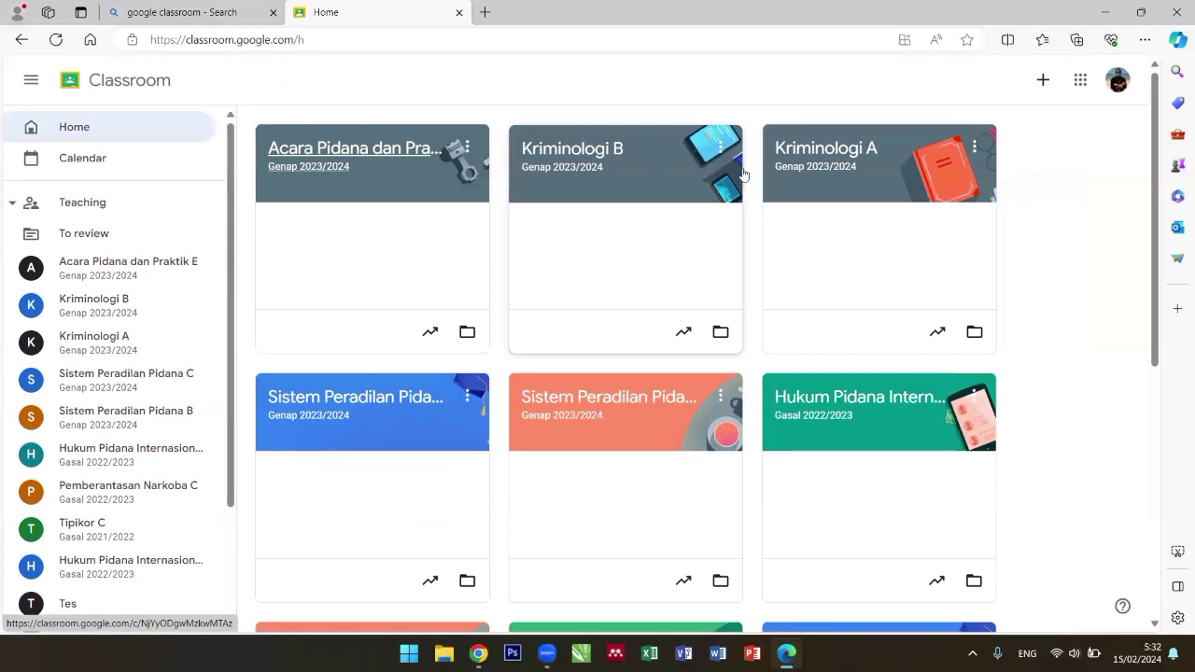
scroll(857, 184, "down", 2)
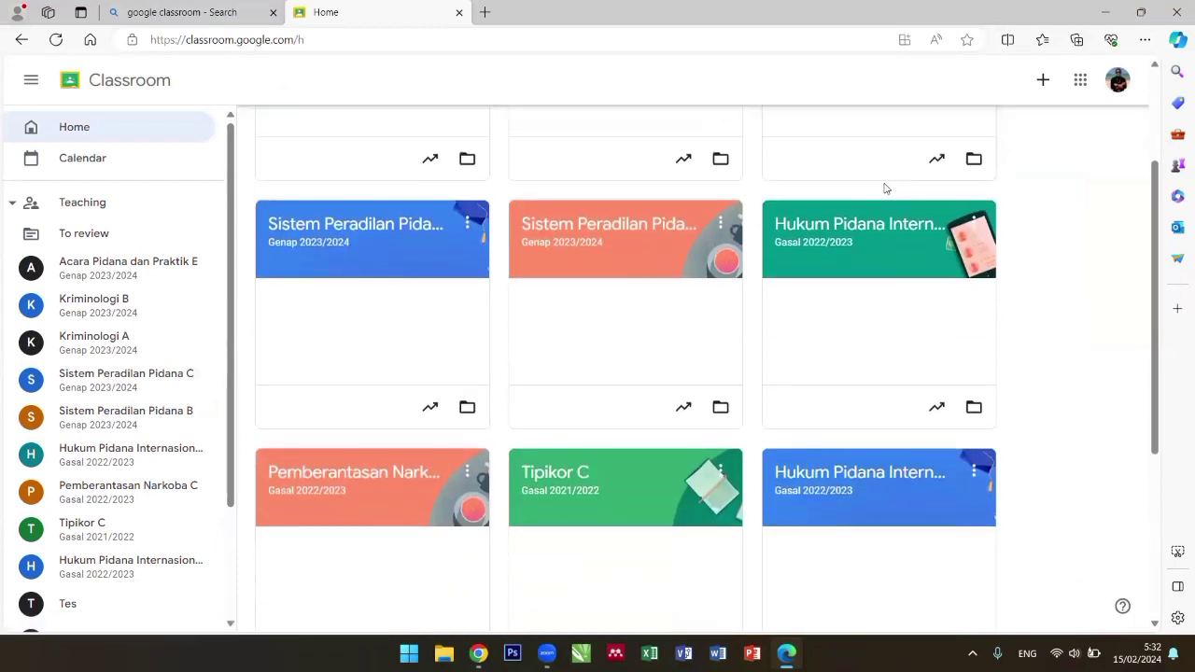
scroll(885, 189, "down", 1)
scroll(884, 189, "down", 1)
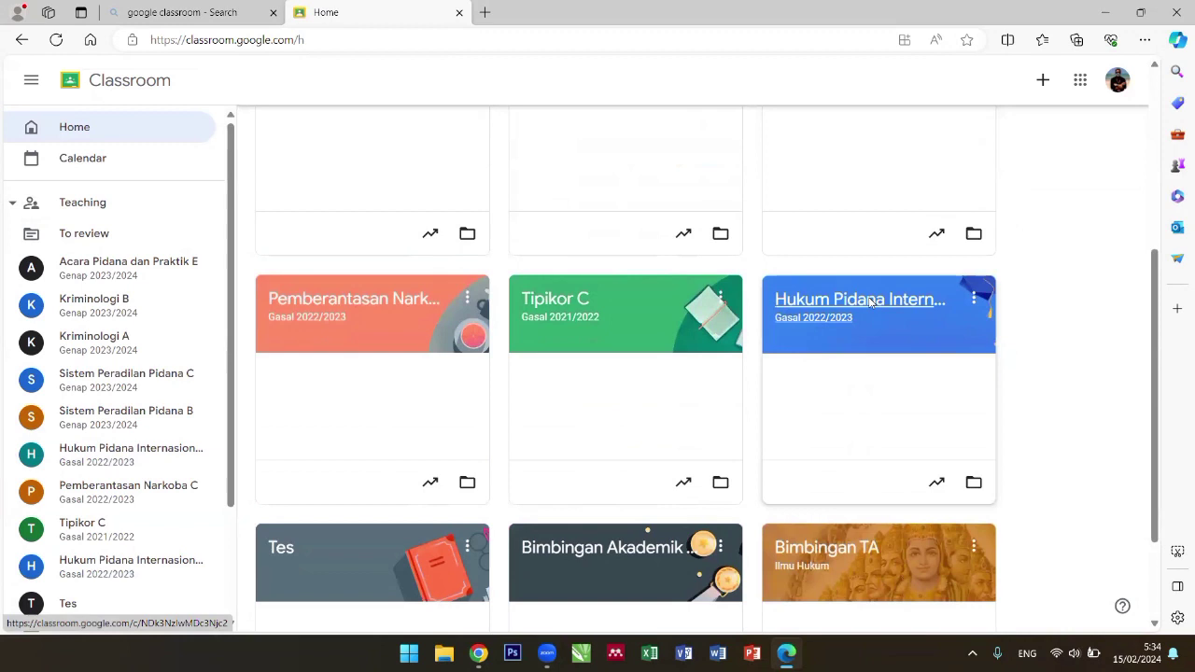
left_click(868, 297)
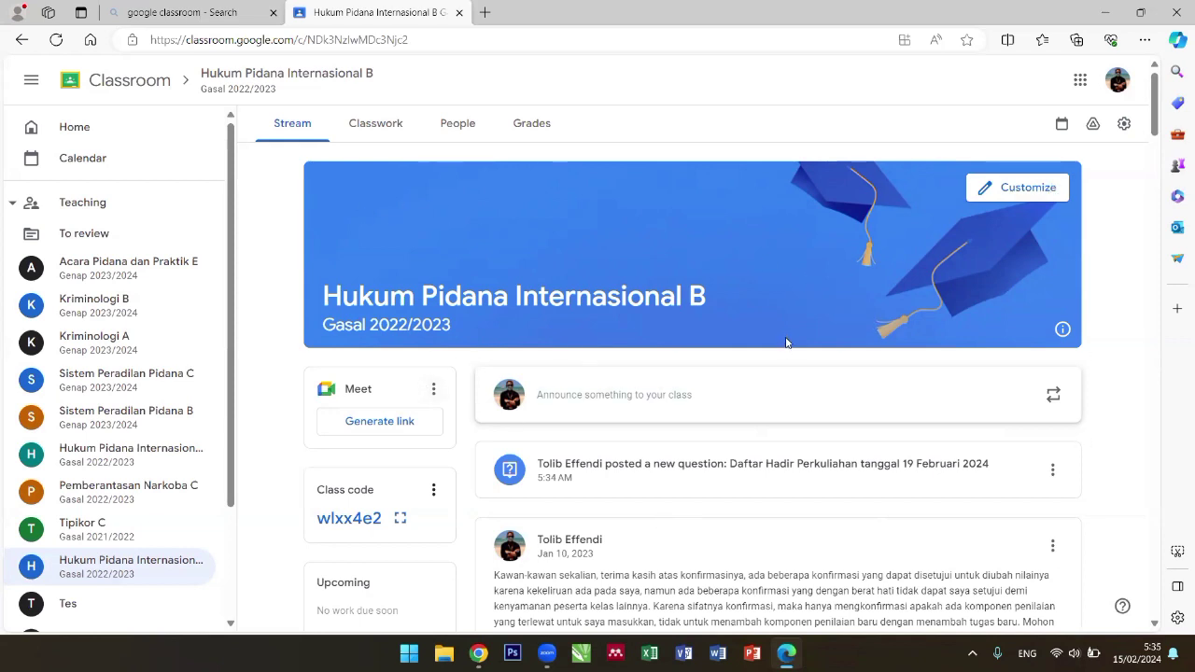
Open the question Daftar Hadir Perkuliahan tanggal 19 Februari 2024 from the stream and look through its student list.
scroll(809, 312, "down", 1)
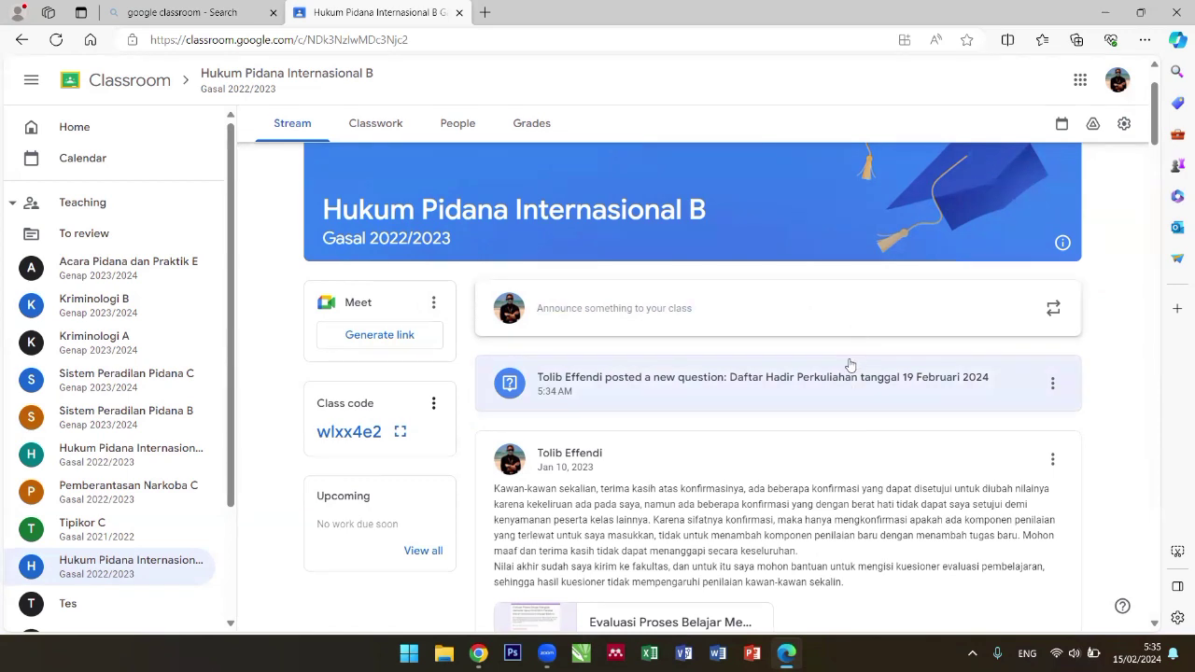
left_click(749, 392)
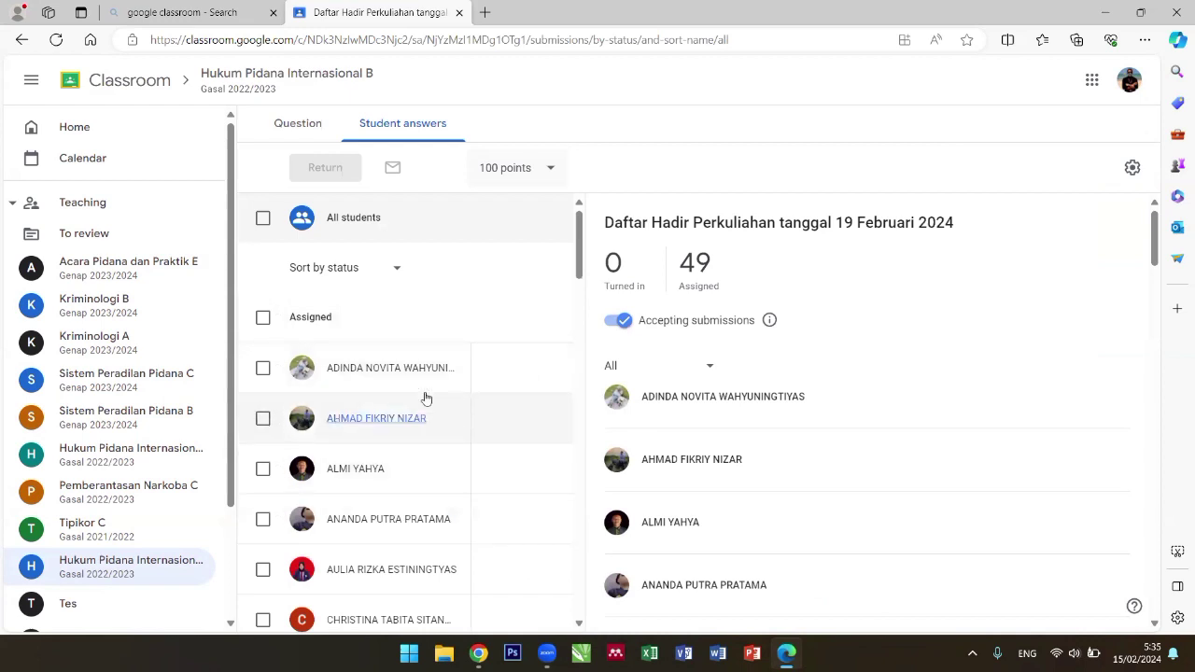
scroll(454, 379, "down", 8)
scroll(448, 378, "down", 12)
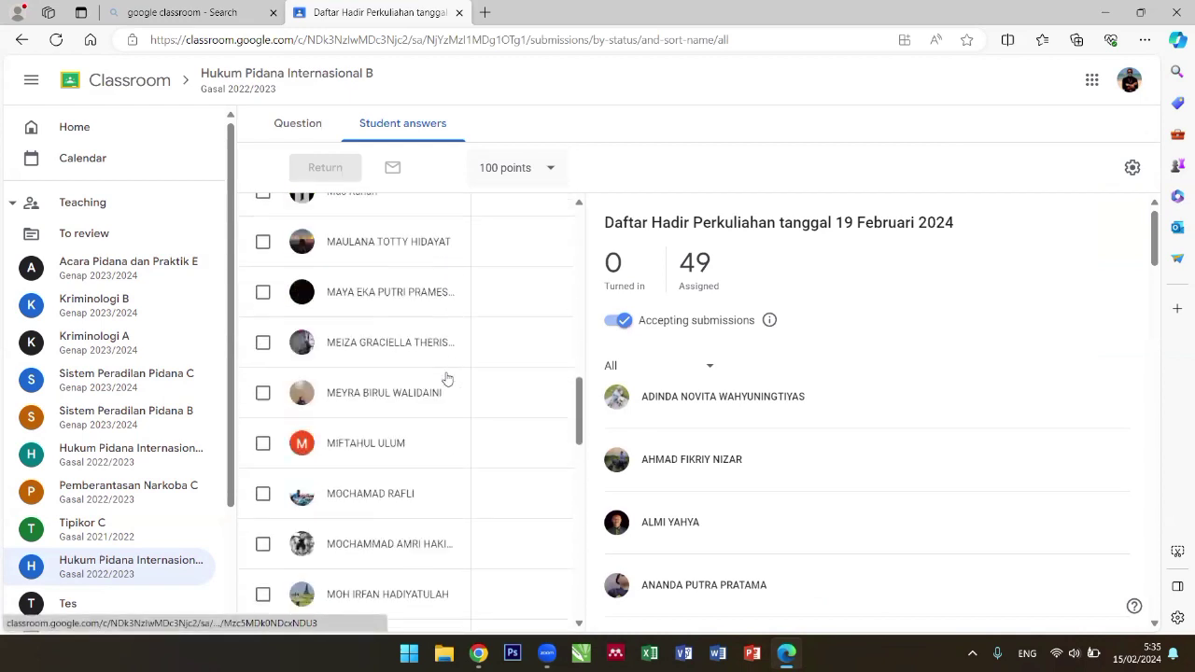
scroll(446, 375, "up", 18)
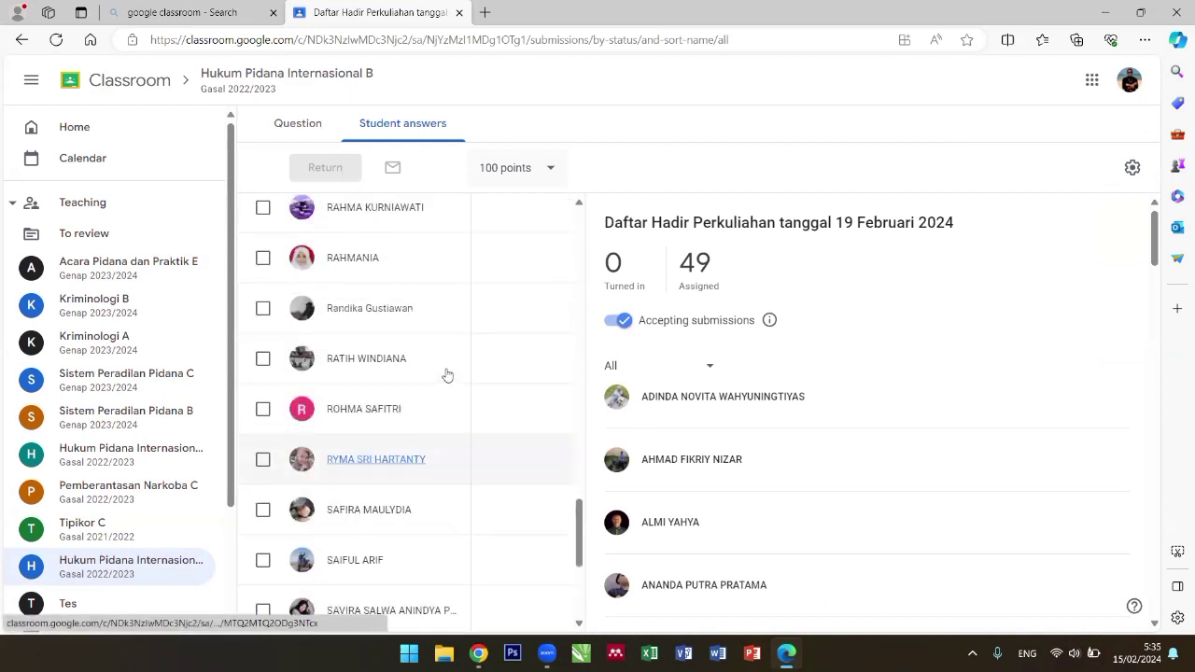
scroll(446, 371, "up", 4)
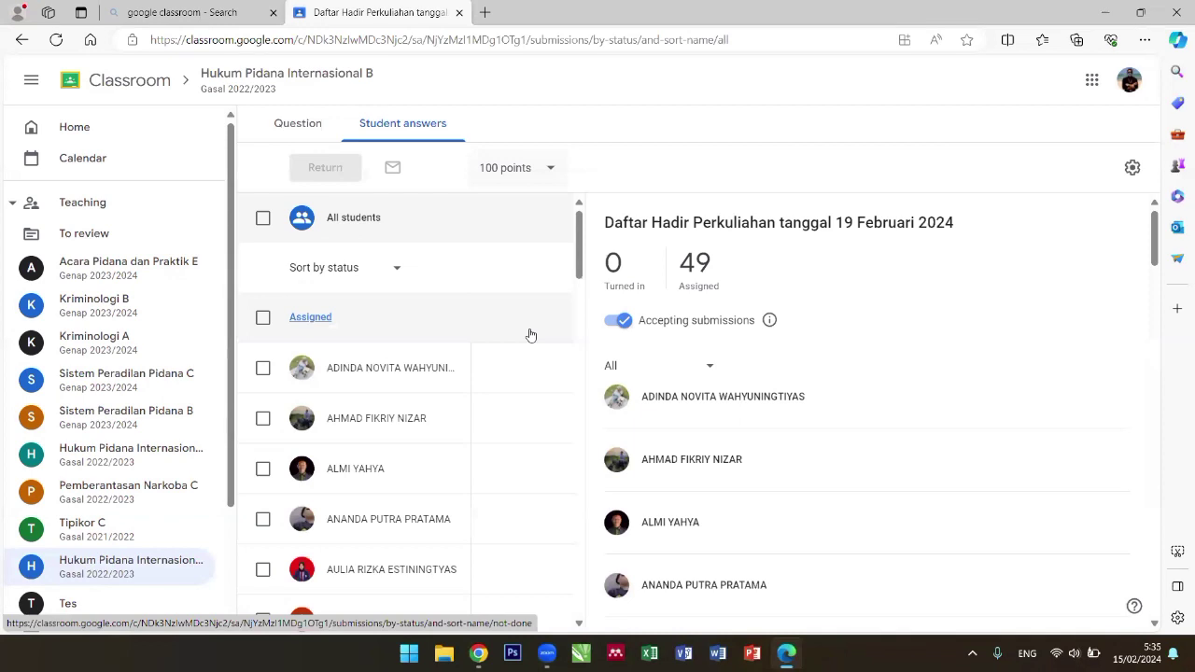
Select only the first assigned student and give them a grade of 1 out of 100 for the attendance question.
left_click(263, 317)
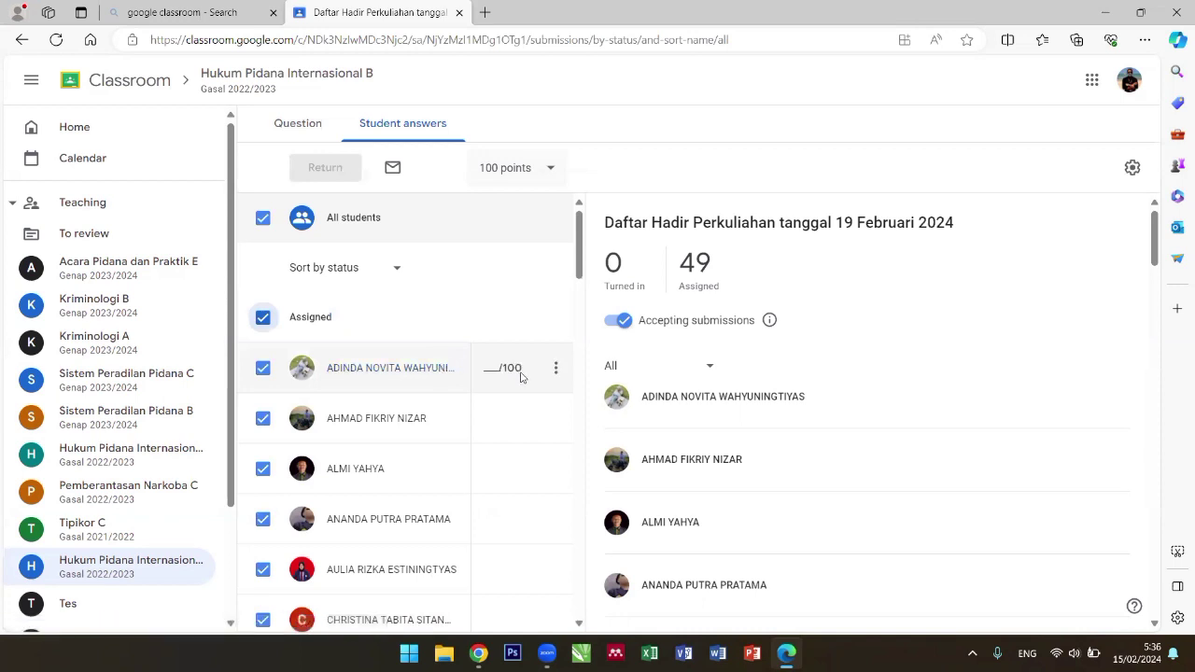
left_click(263, 218)
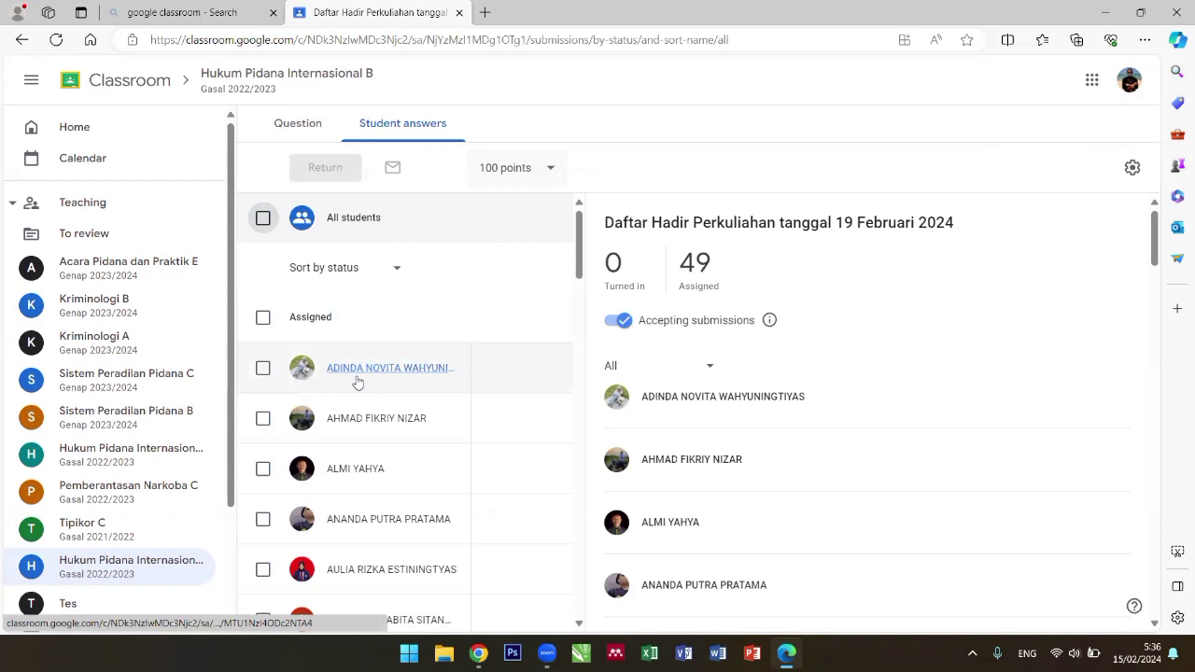
left_click(263, 368)
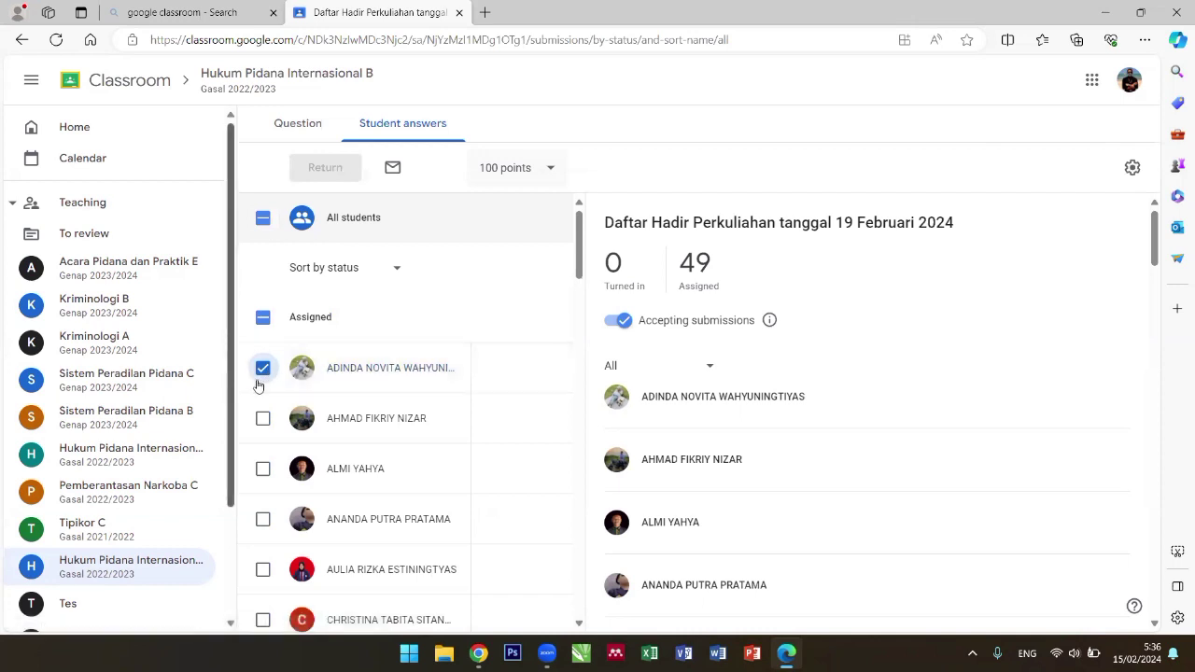
mouse_move(490, 378)
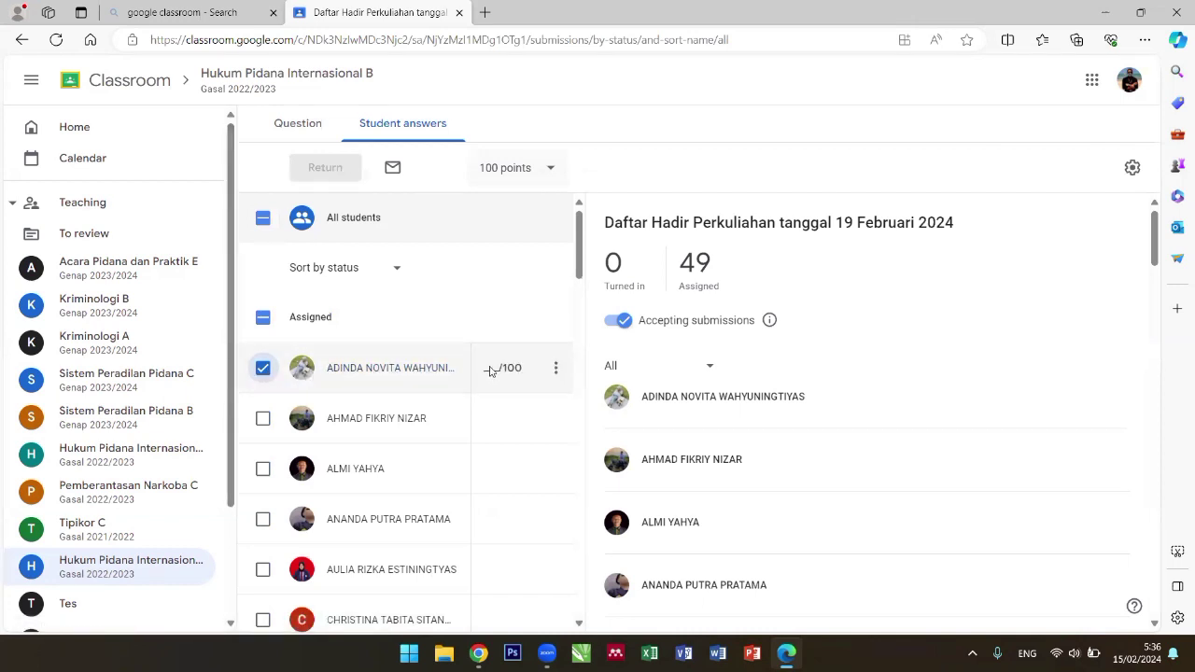
left_click(492, 368)
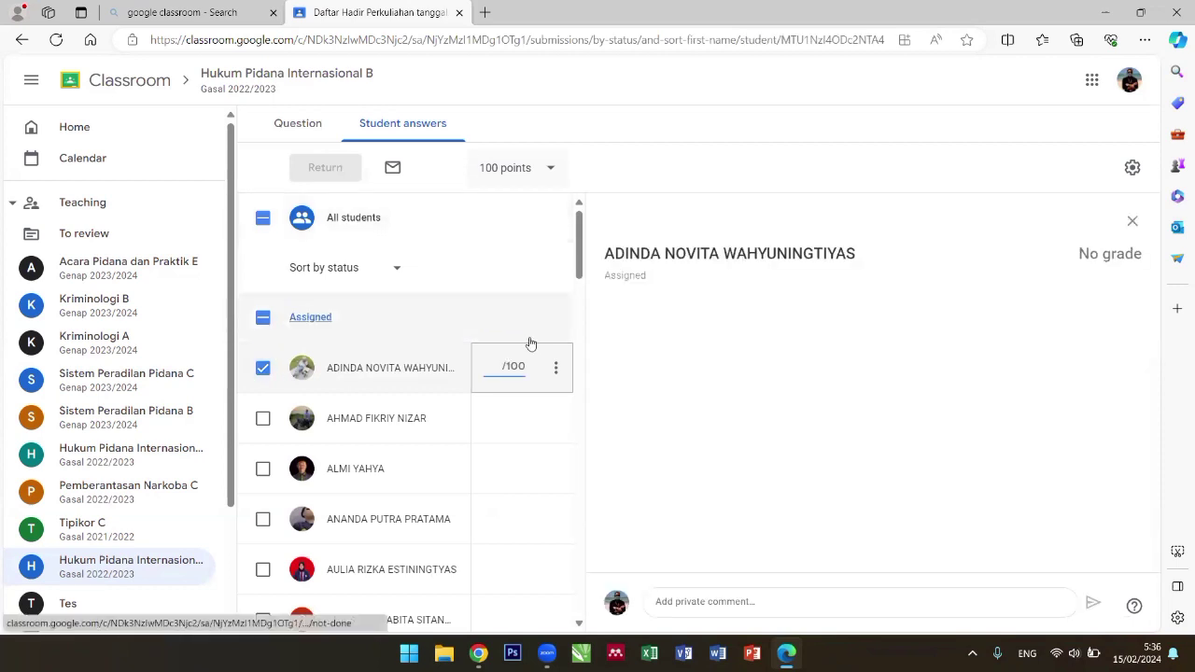
type("1")
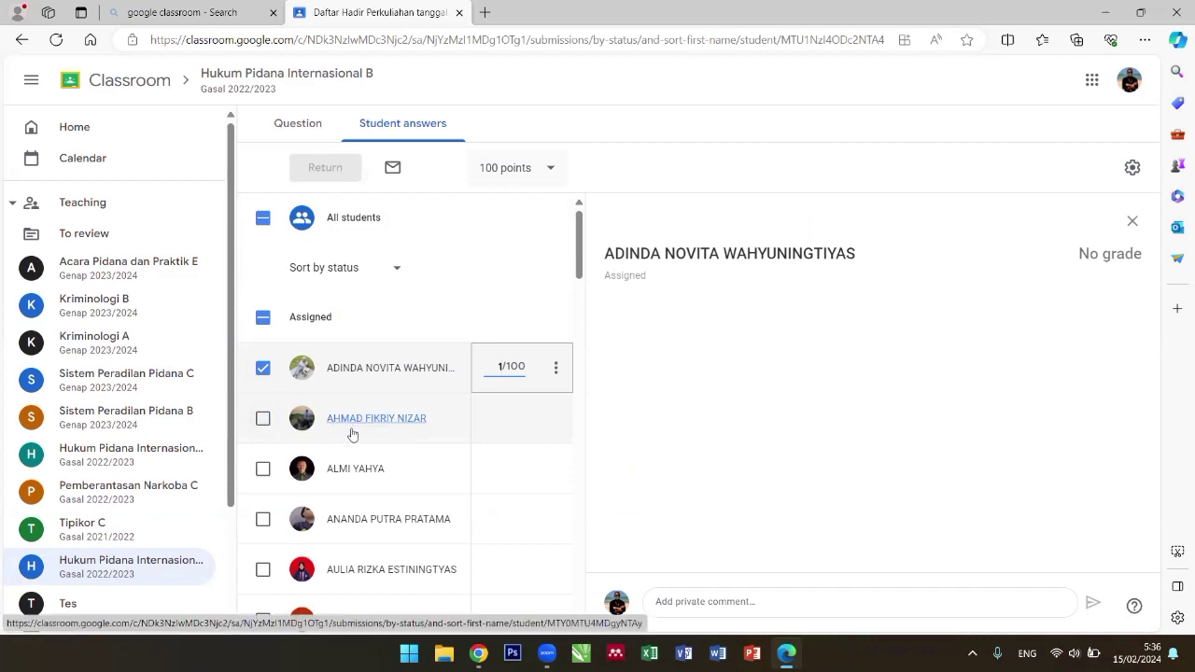
Also select the third and fourth assigned students and grade them 2 and 3 out of 100 respectively.
left_click(262, 470)
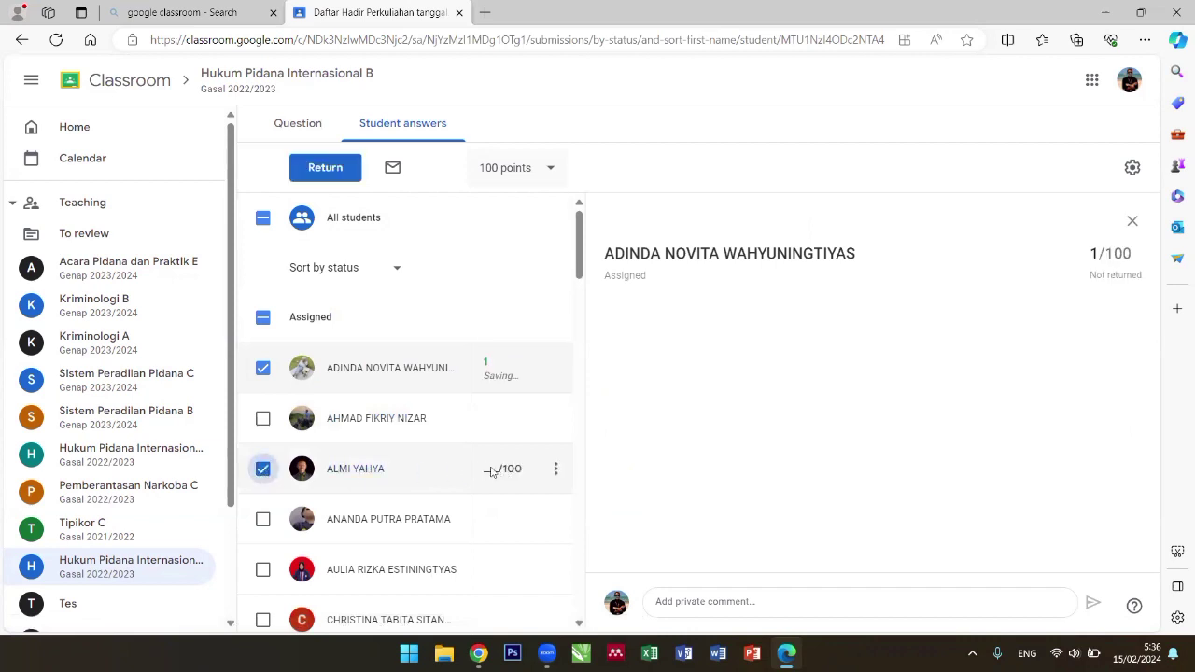
left_click(492, 471)
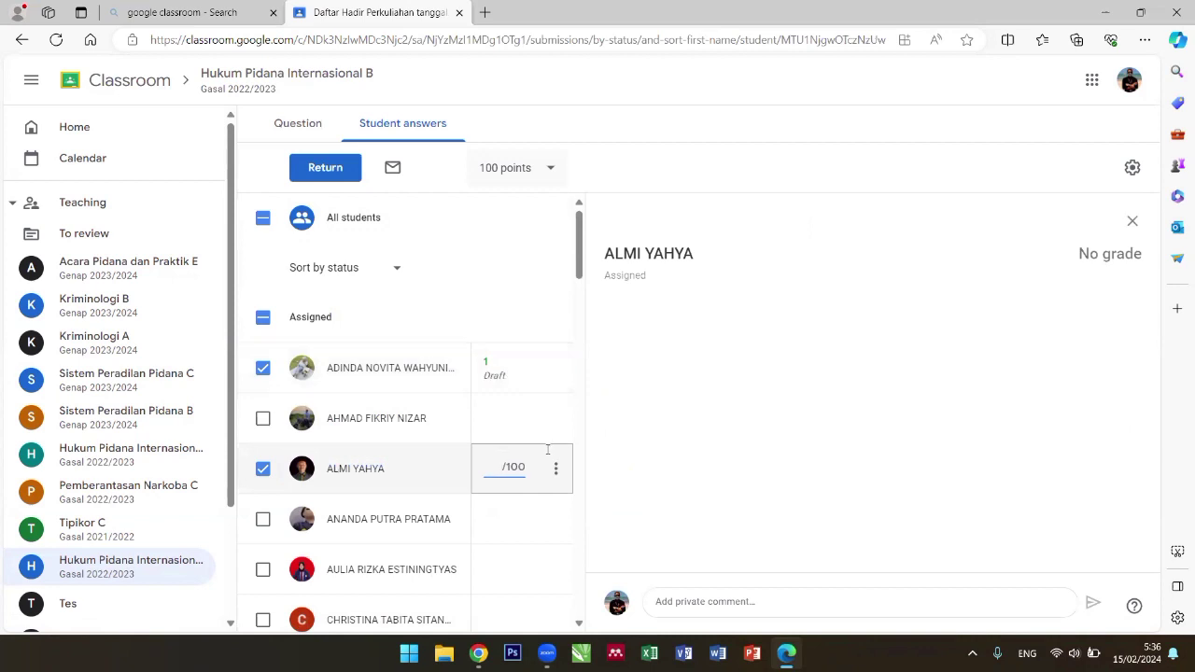
type("2")
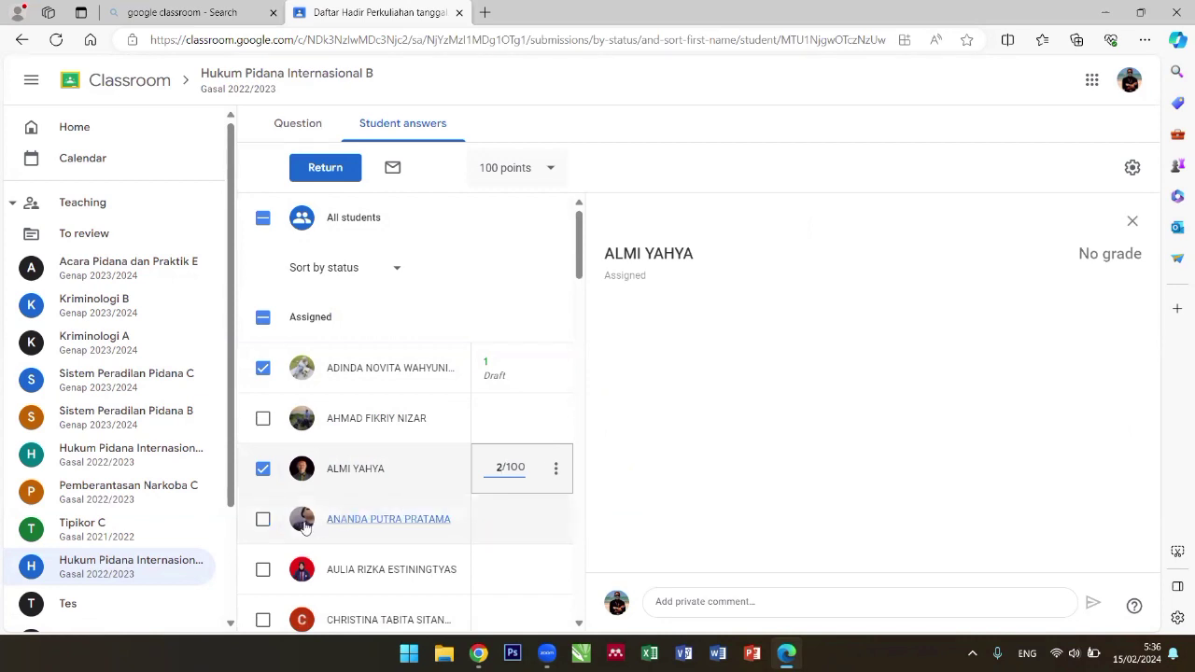
left_click(263, 523)
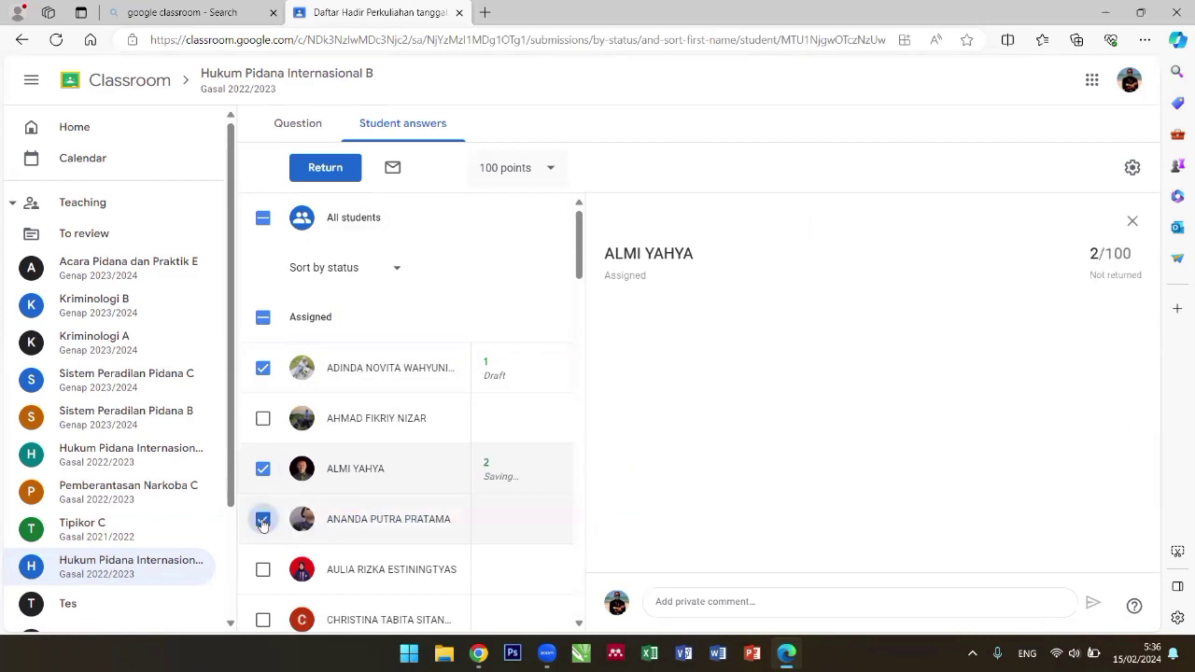
left_click(495, 521)
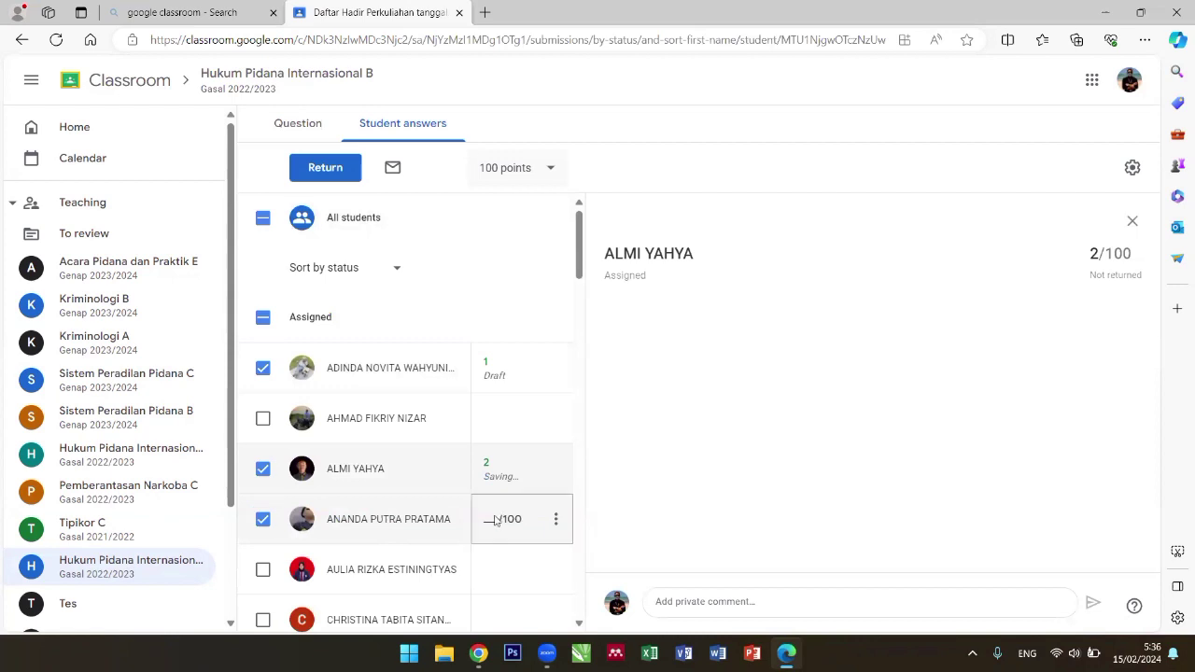
type("3")
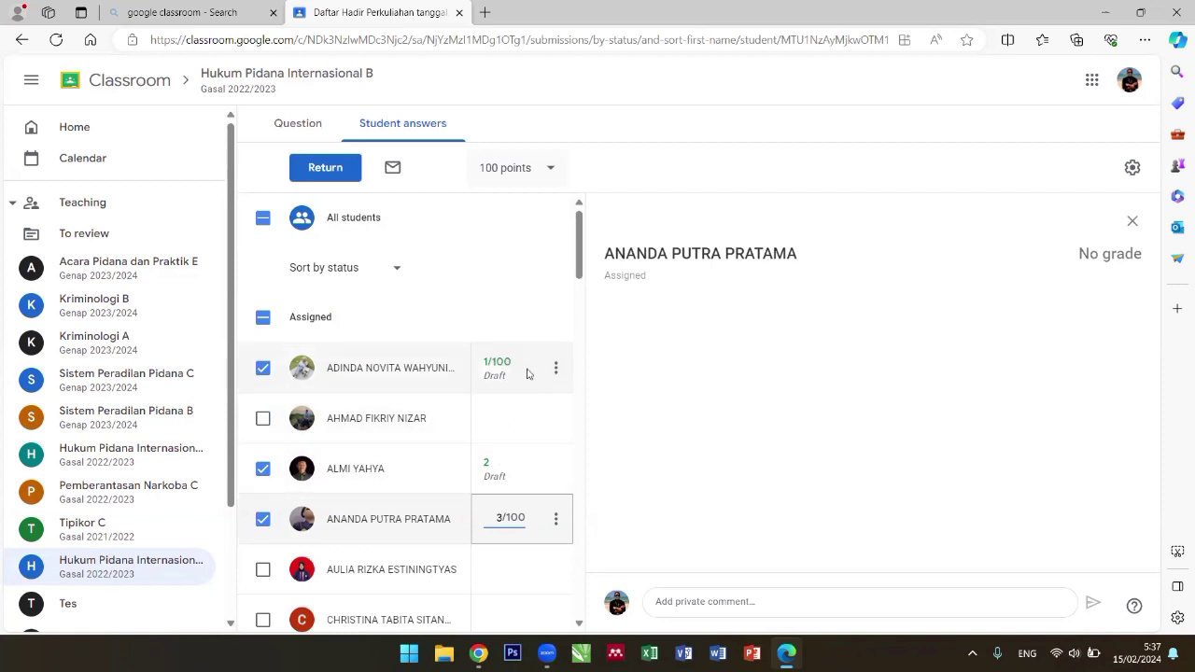
left_click(540, 275)
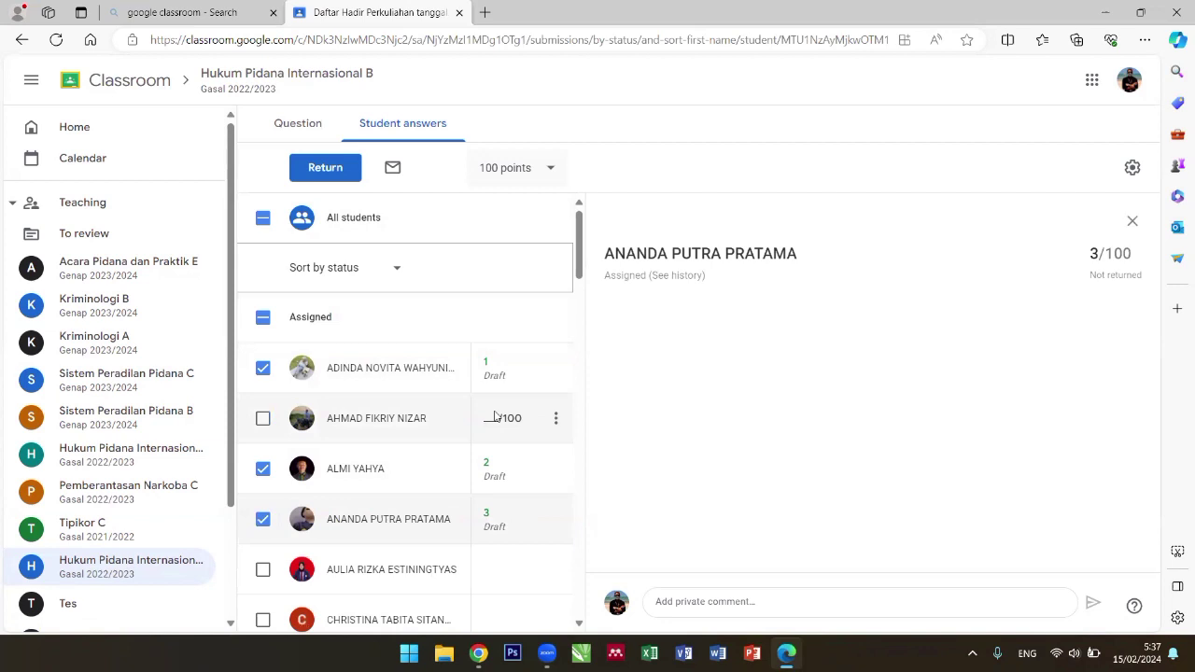
Return the graded attendance question to the three selected students without a private comment, even though it is unsubmitted.
left_click(325, 168)
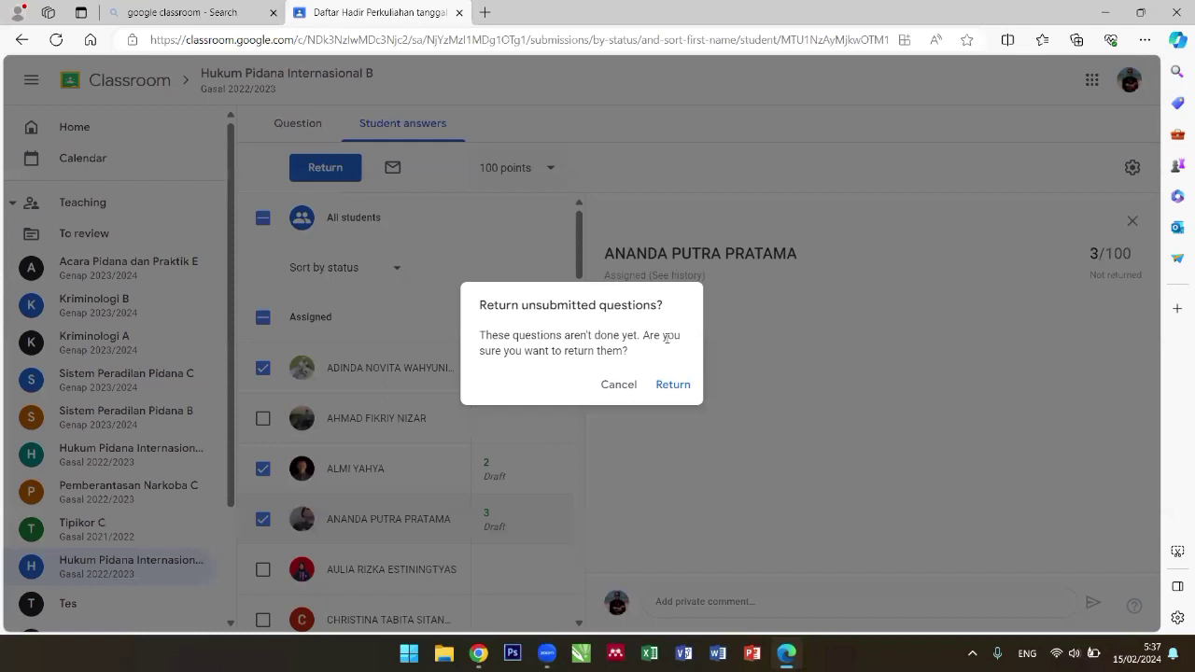
left_click(672, 385)
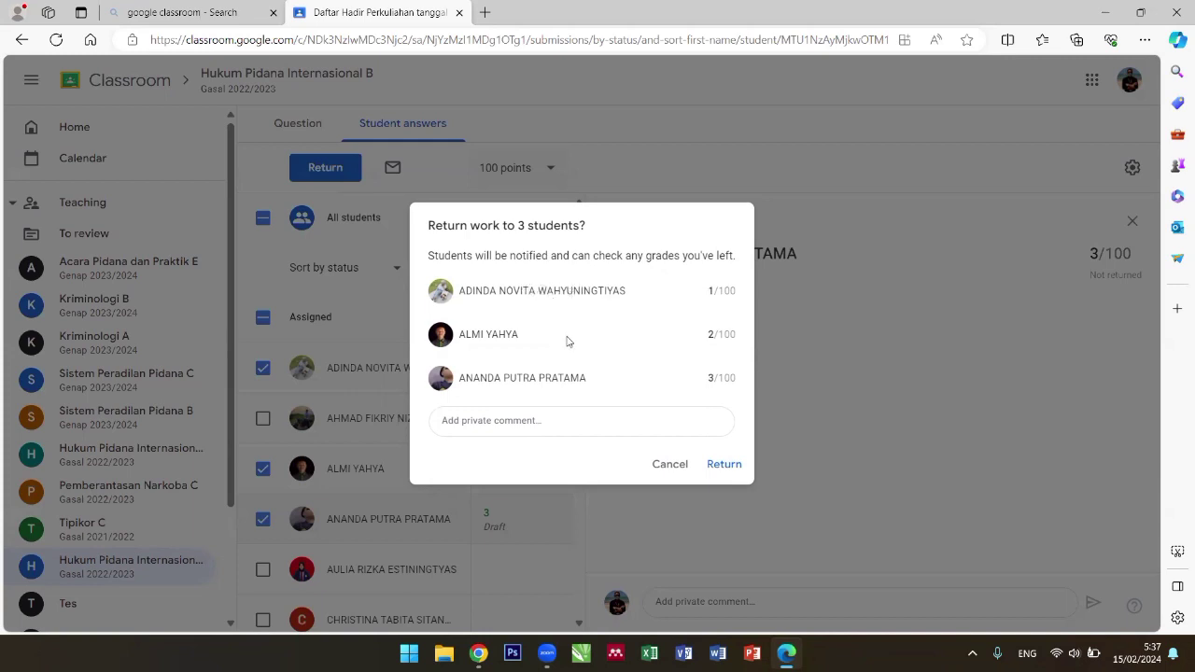
left_click(718, 463)
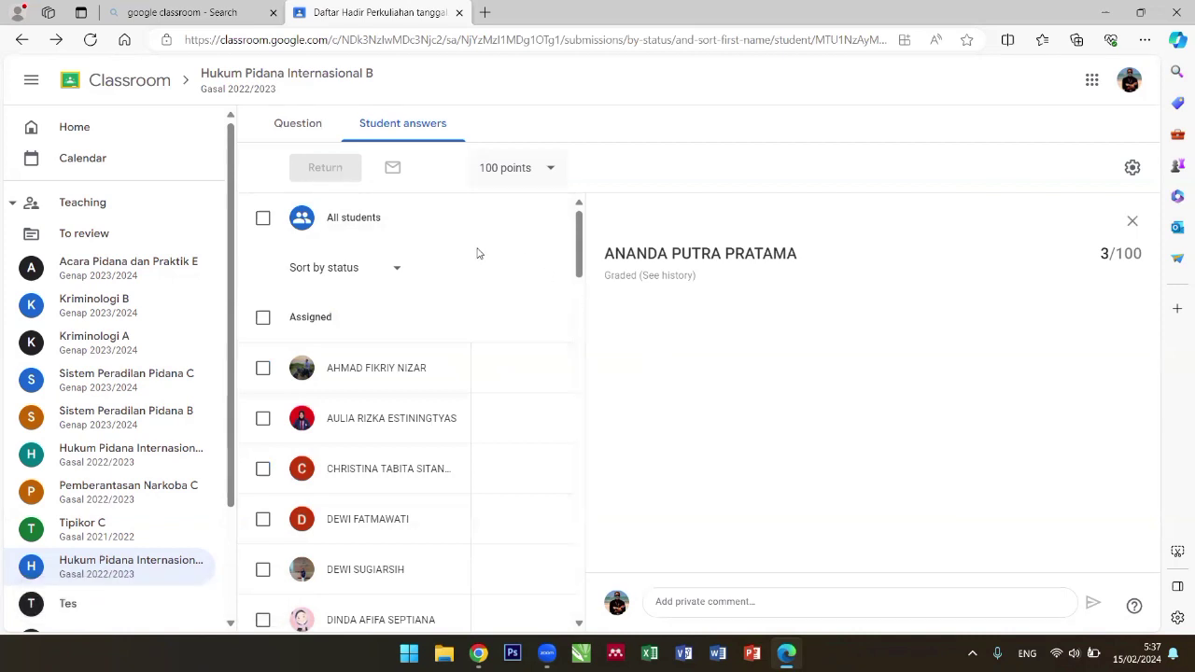
Copy all of the class's grades to Google Sheets, review the spreadsheet, and close it to return to the student answers.
left_click(1133, 171)
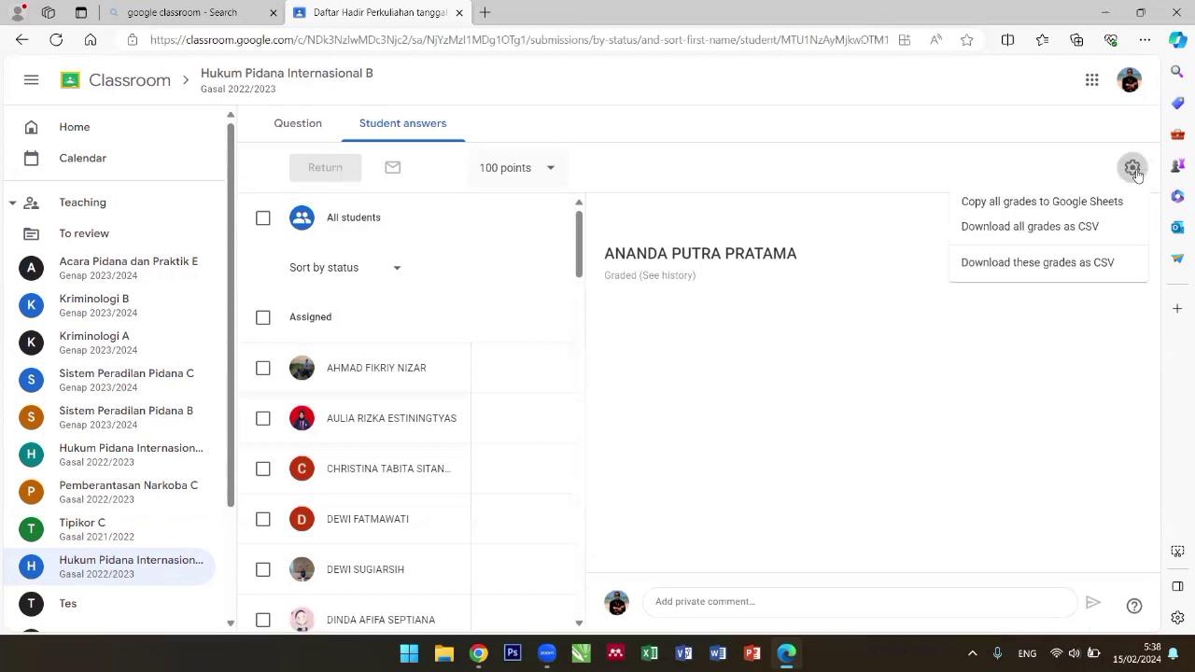
left_click(1058, 204)
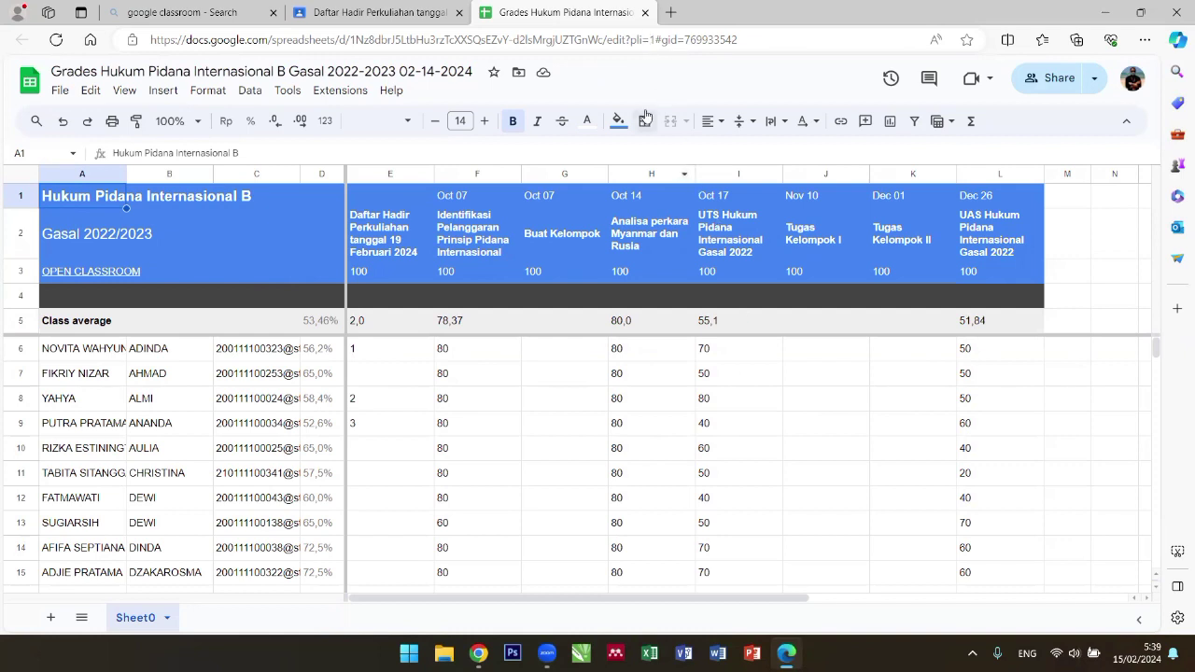
left_click(644, 13)
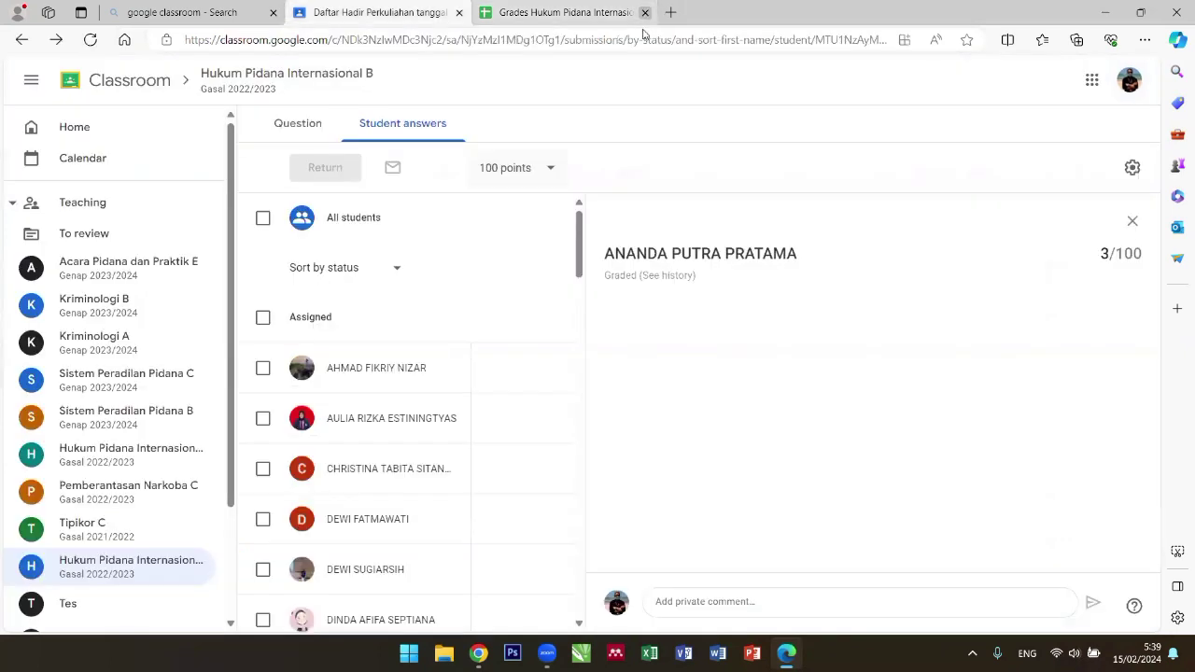